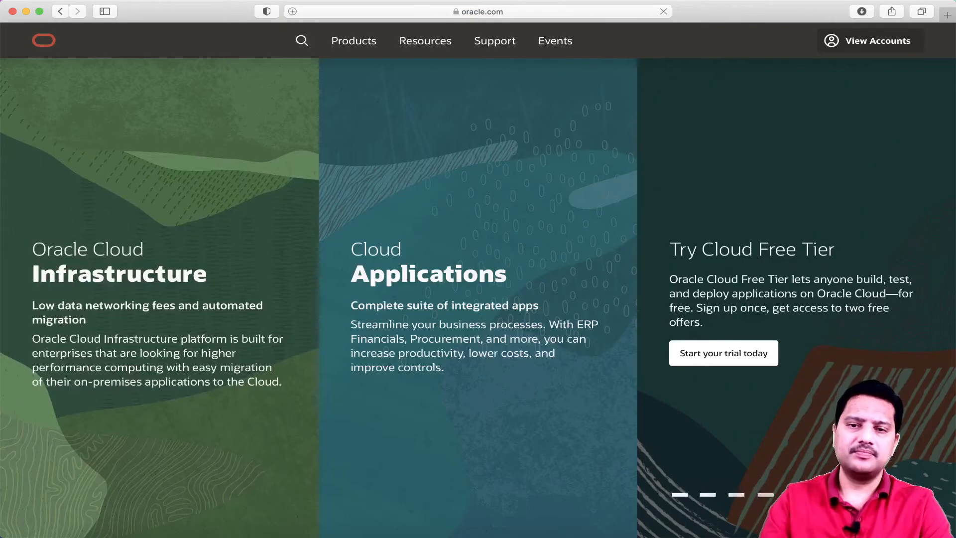
Go to the Oracle Cloud sign-in page, submit the cloud account name and choose single sign-on
click(882, 46)
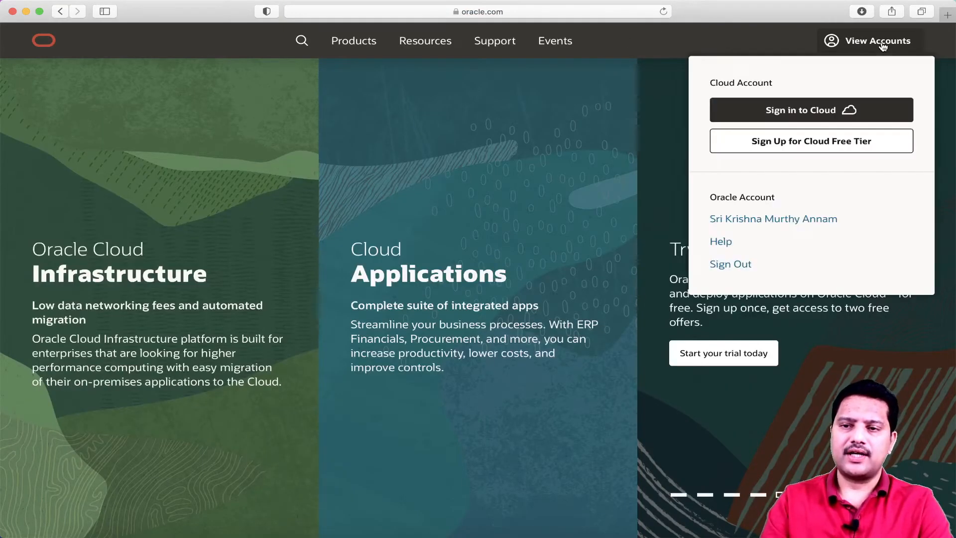
click(800, 110)
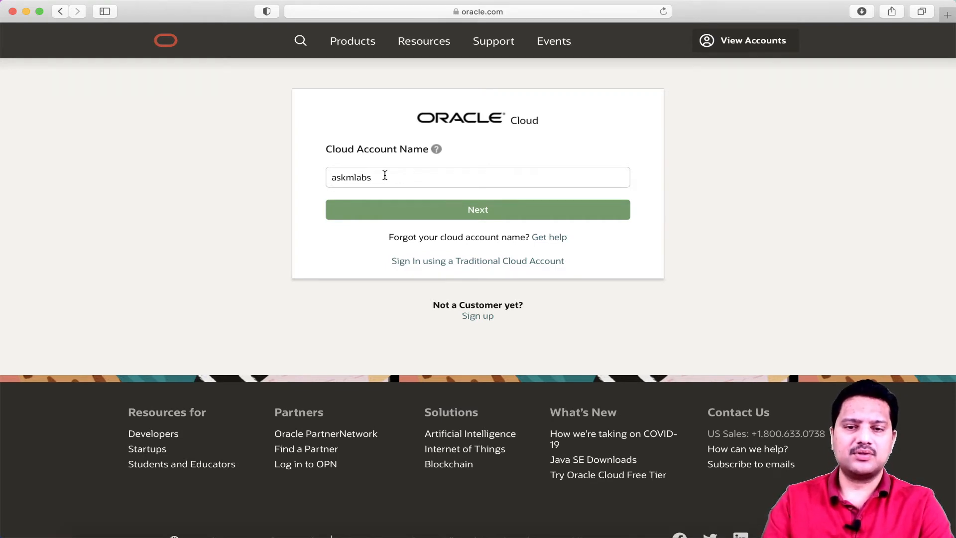
click(483, 211)
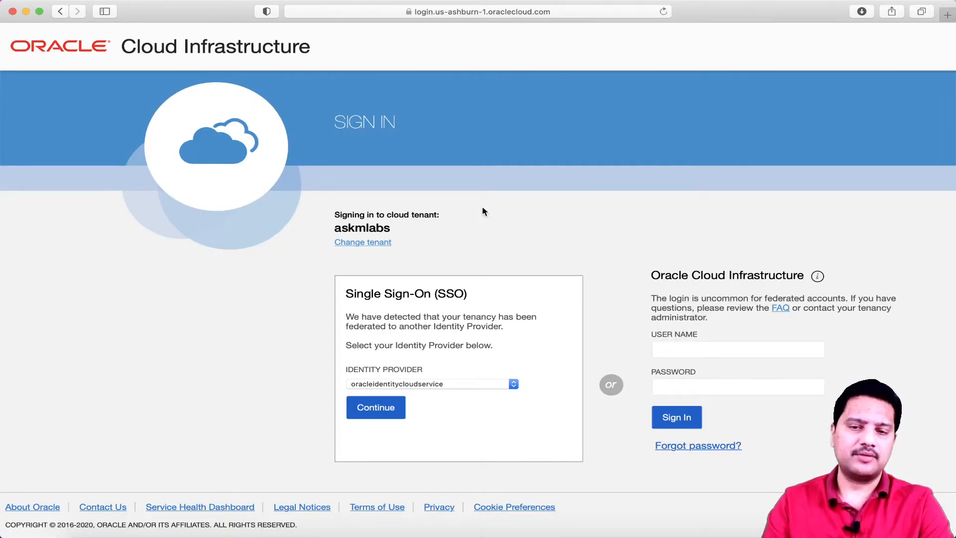
click(384, 408)
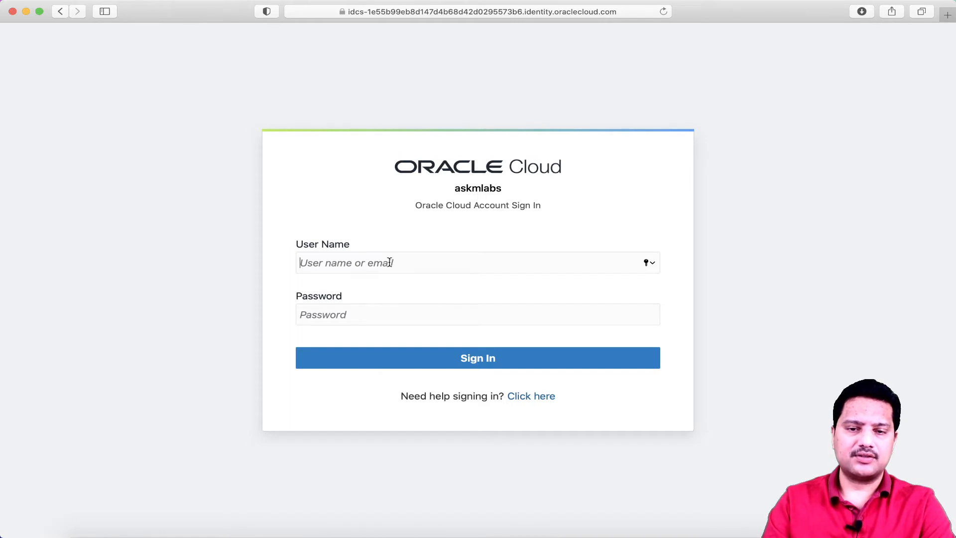
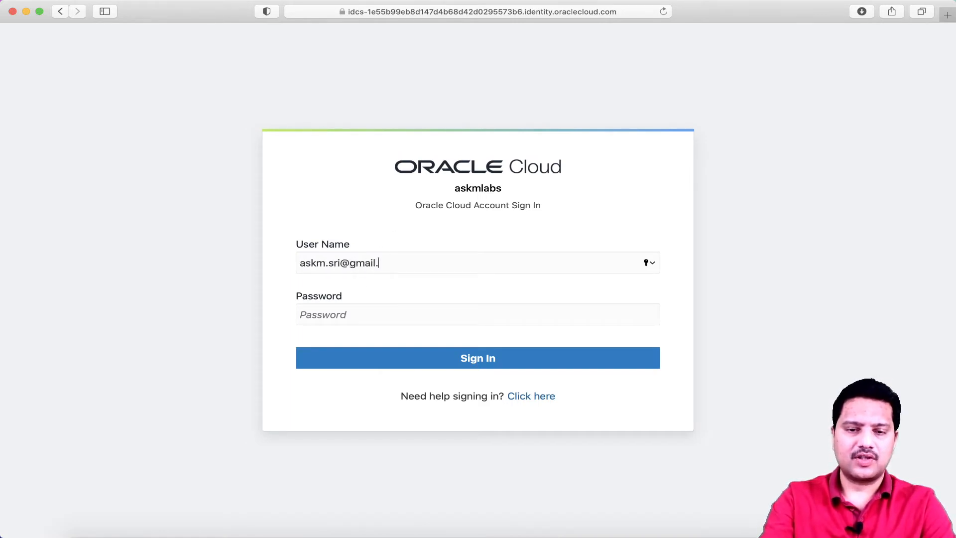
Sign in with the user's e-mail and password, re-entering the password after it is rejected
click(358, 320)
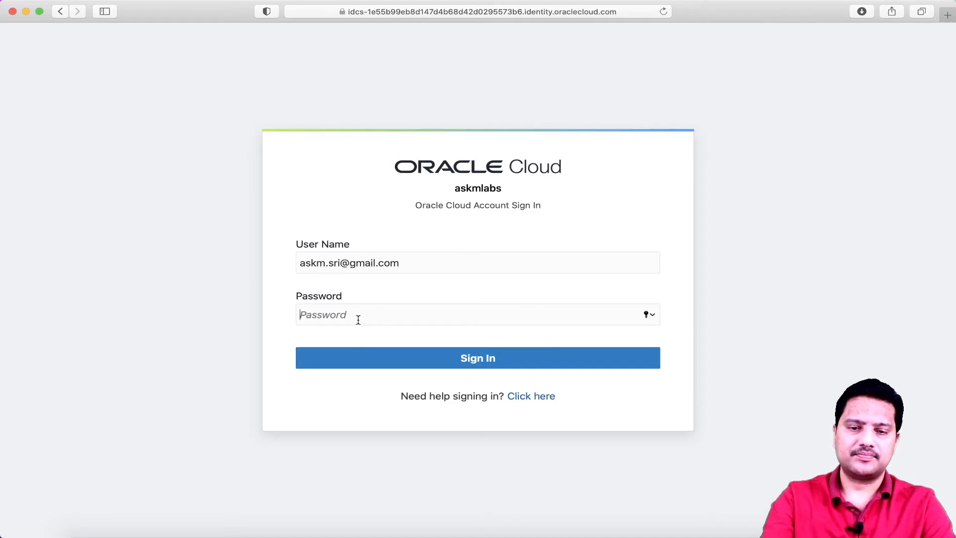
text(•••••••••••)
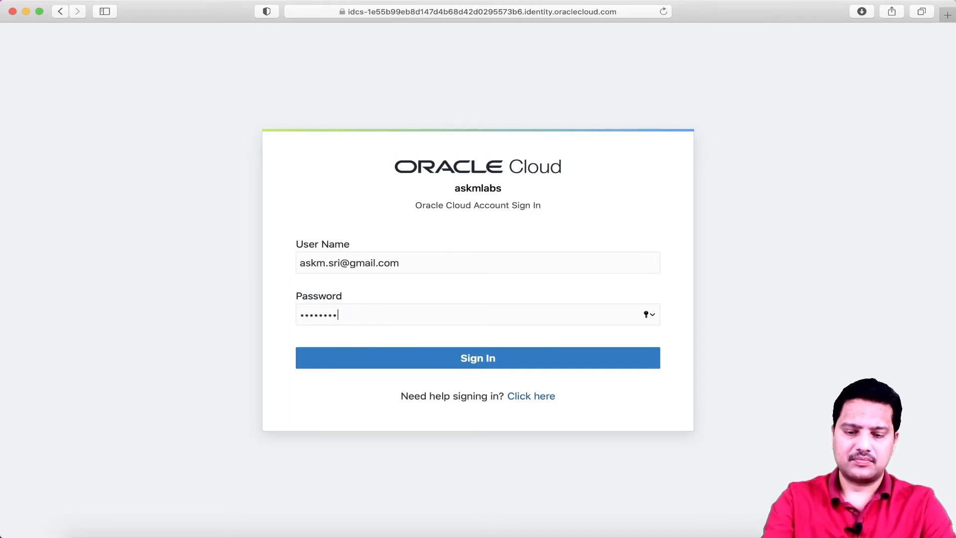
text(••••••••)
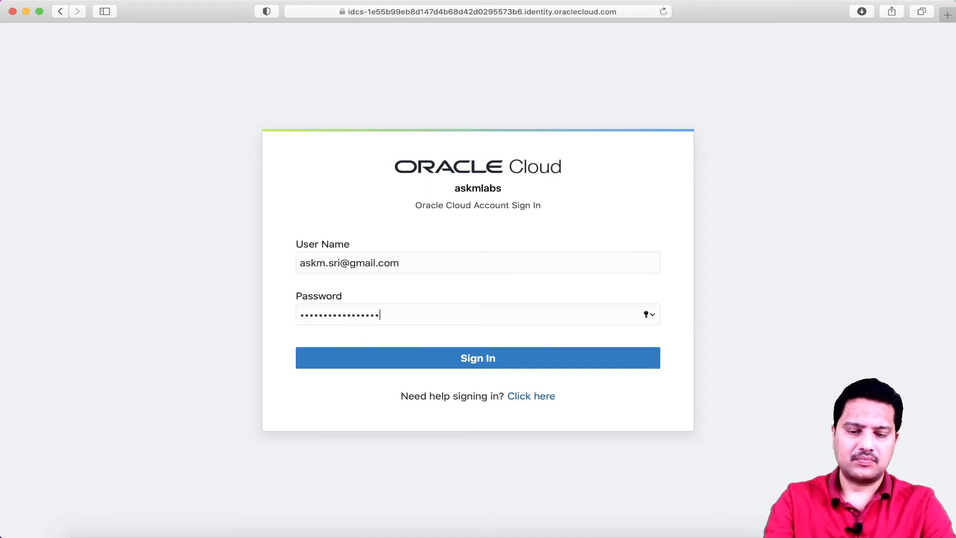
key(Return)
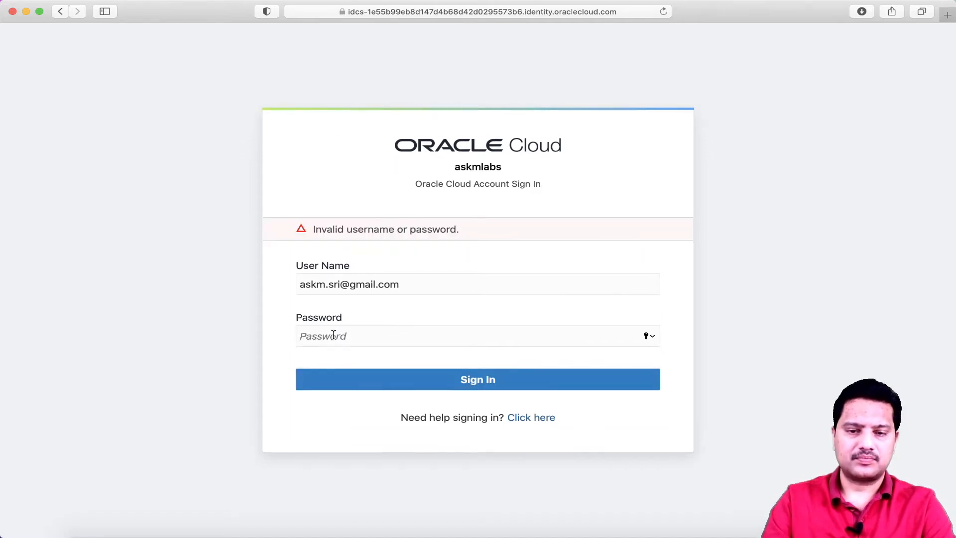
click(356, 334)
text(•••••••••)
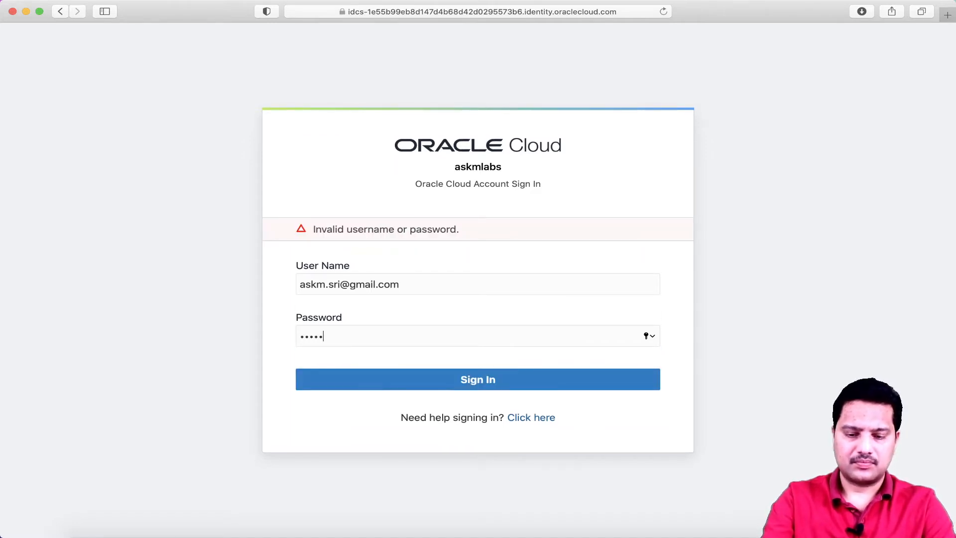
text(••••••••)
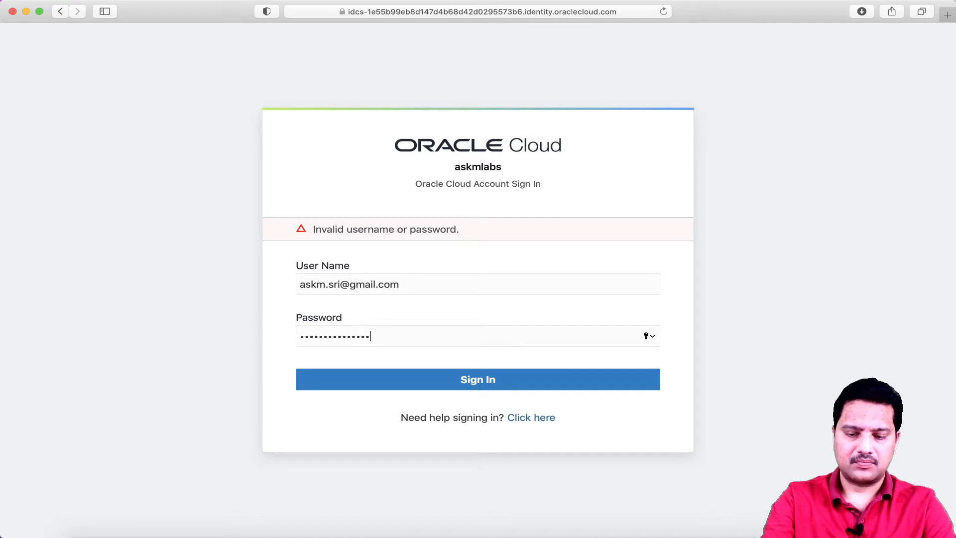
text(••)
key(Return)
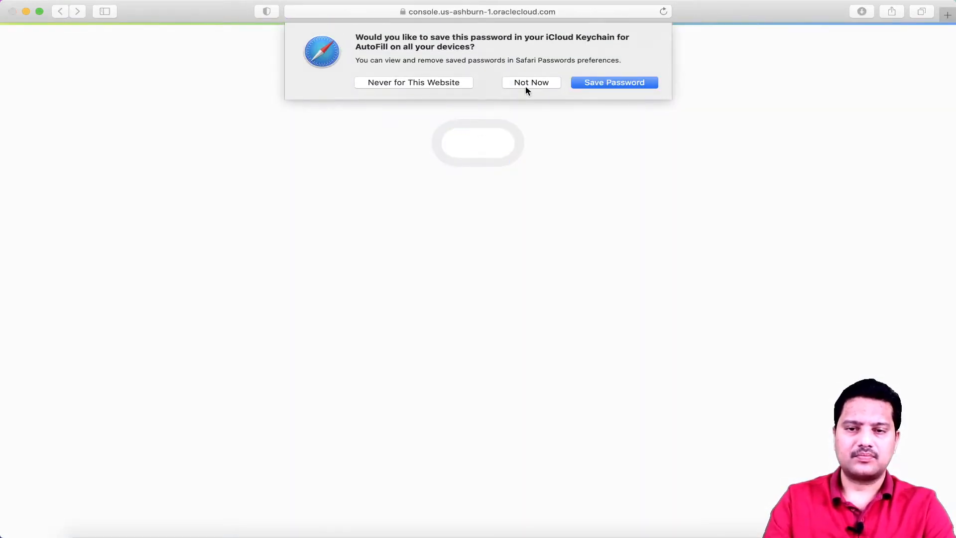
Decline the browser's password-saving prompt and go to Compute > Instances from the main menu
click(531, 83)
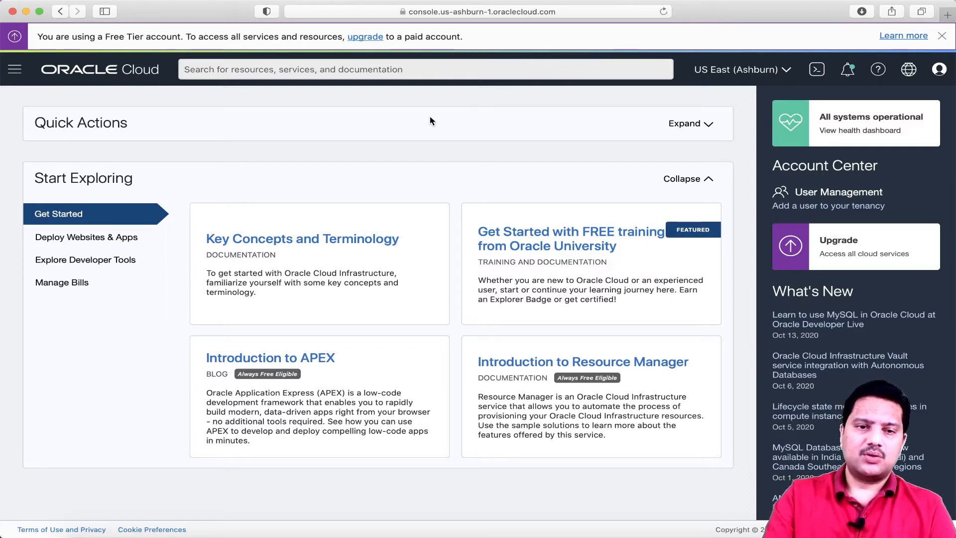
click(14, 69)
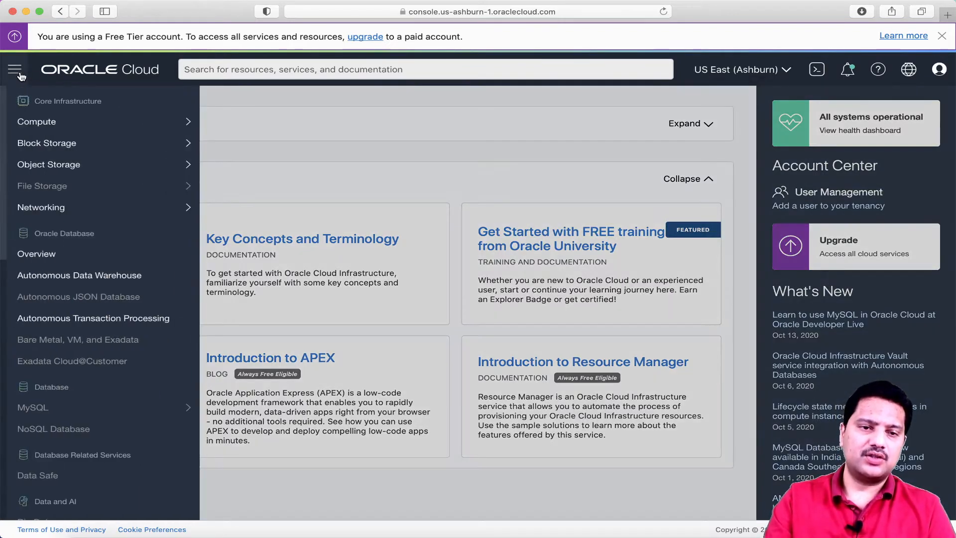
mouse_move(100, 160)
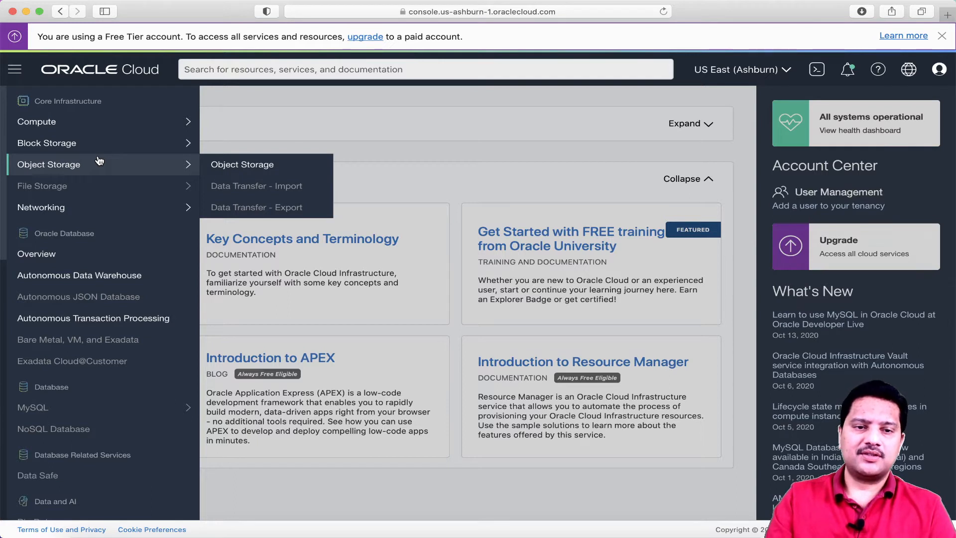
mouse_move(75, 127)
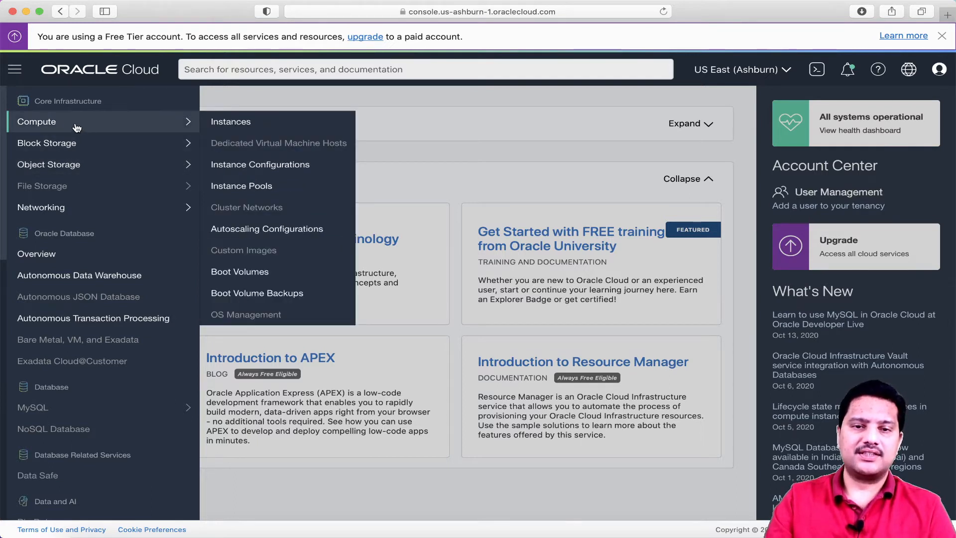
click(230, 125)
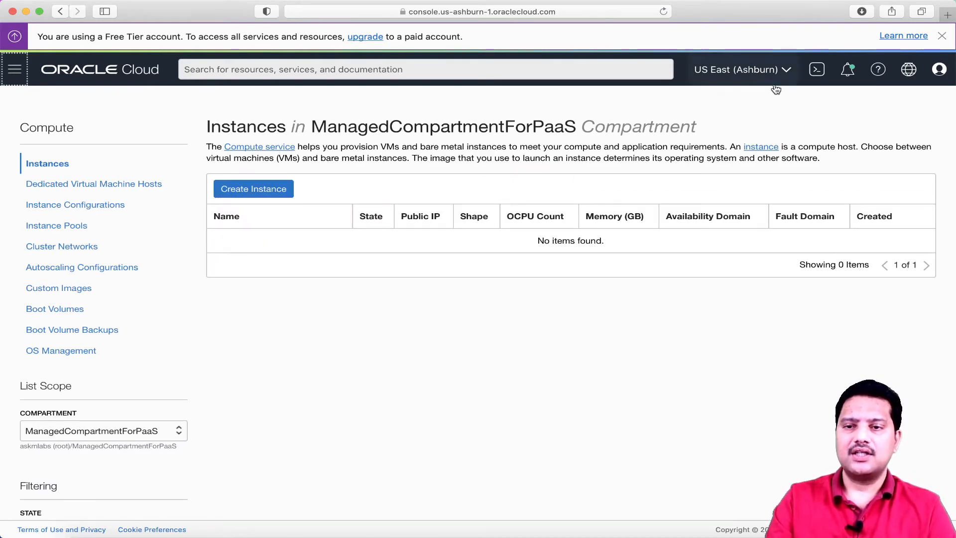
click(790, 74)
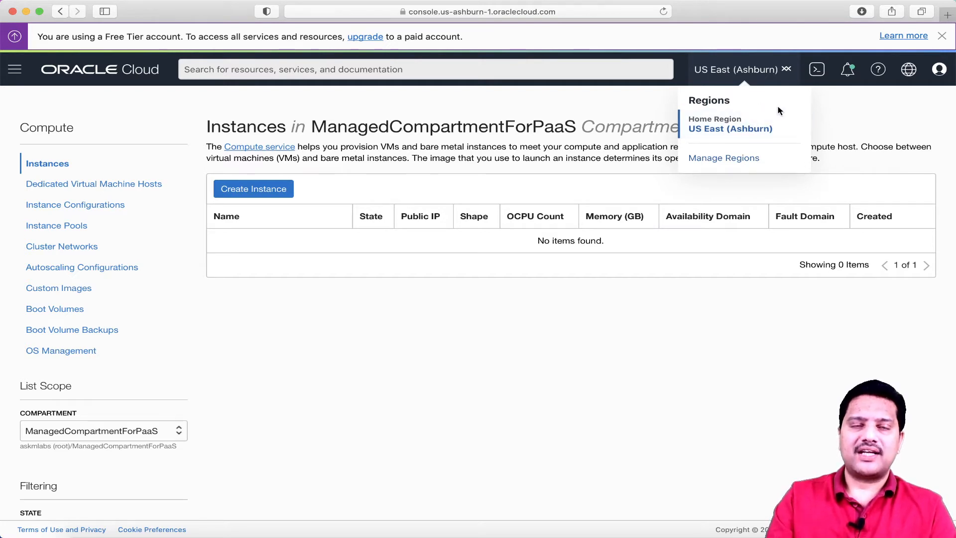
click(733, 275)
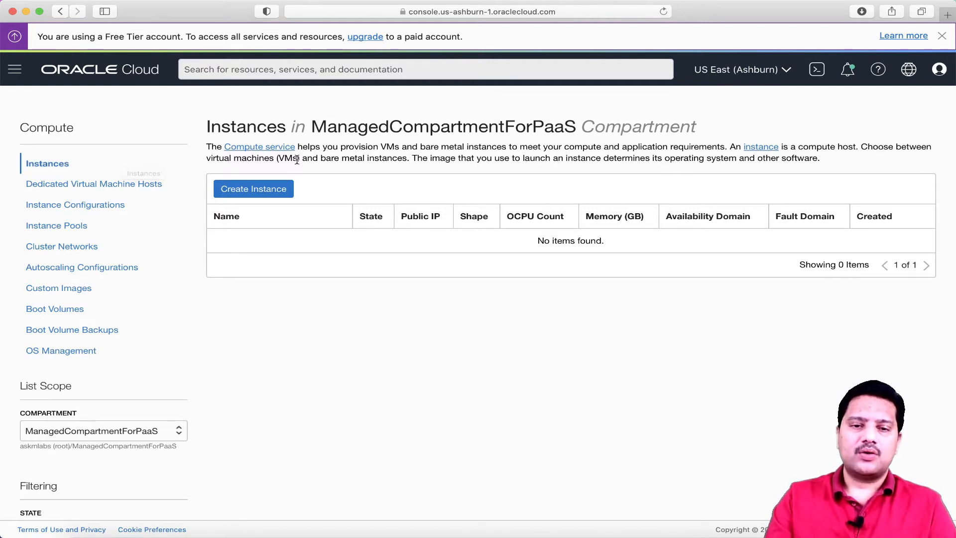
Begin a new compute instance, replace the default name with myfirstvm, and review the Image section
click(273, 191)
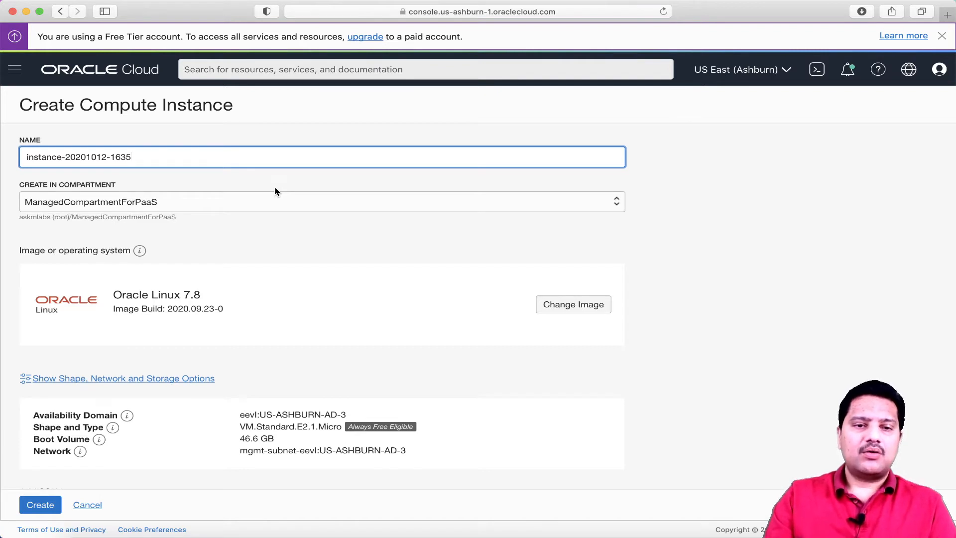
drag(138, 158, 9, 163)
triple_click(50, 158)
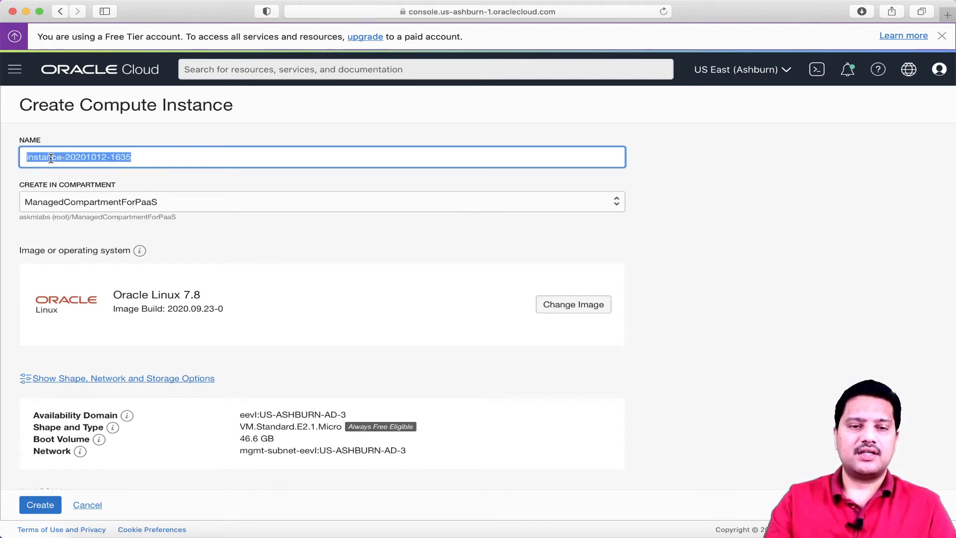
text(myfirstvm)
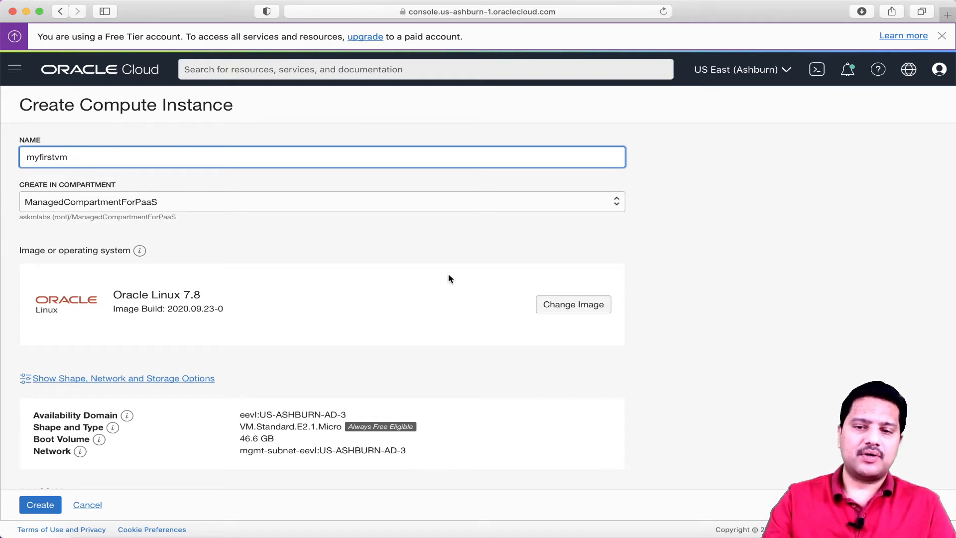
scroll(711, 241, down, 2)
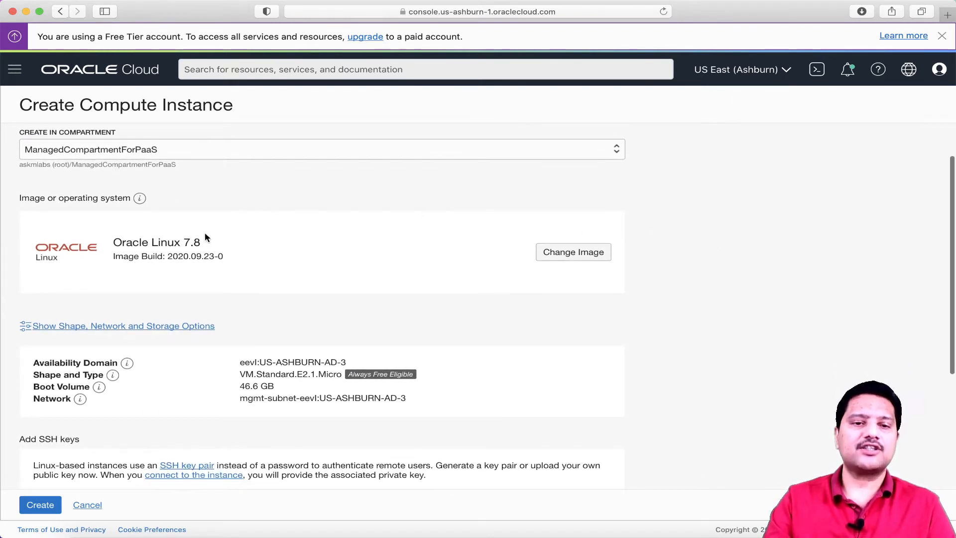
drag(18, 198, 130, 199)
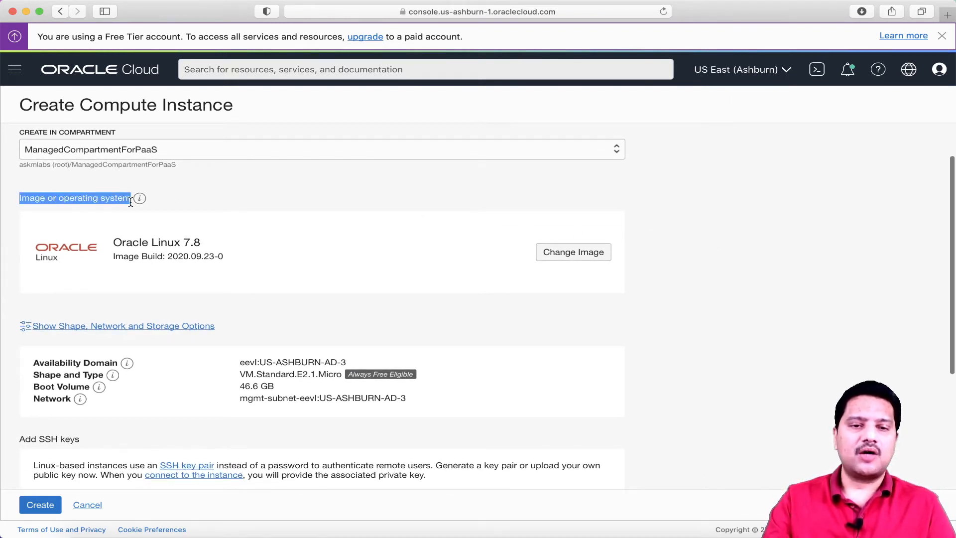
click(296, 192)
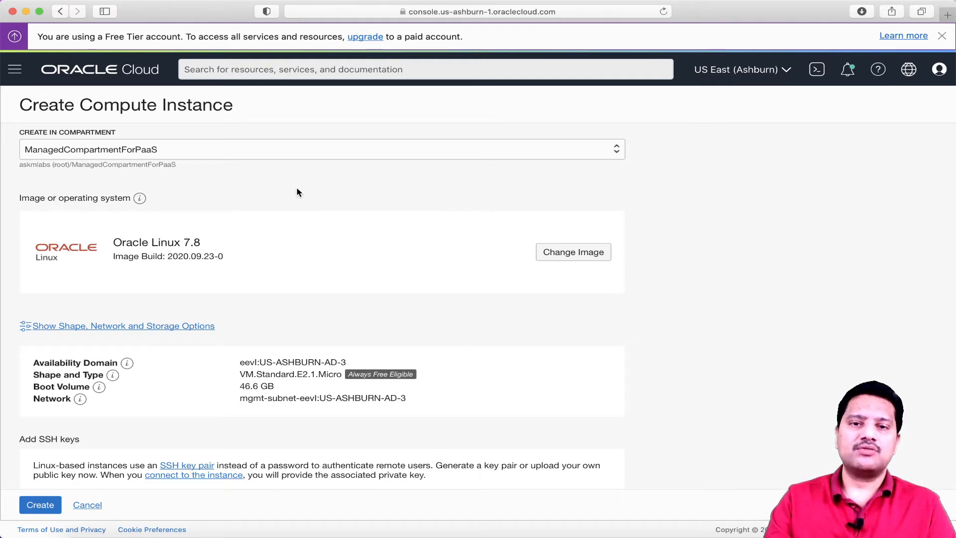
Browse the Oracle, Partner, Custom and Platform image catalogues, then cancel, keeping Oracle Linux 7.8
click(577, 257)
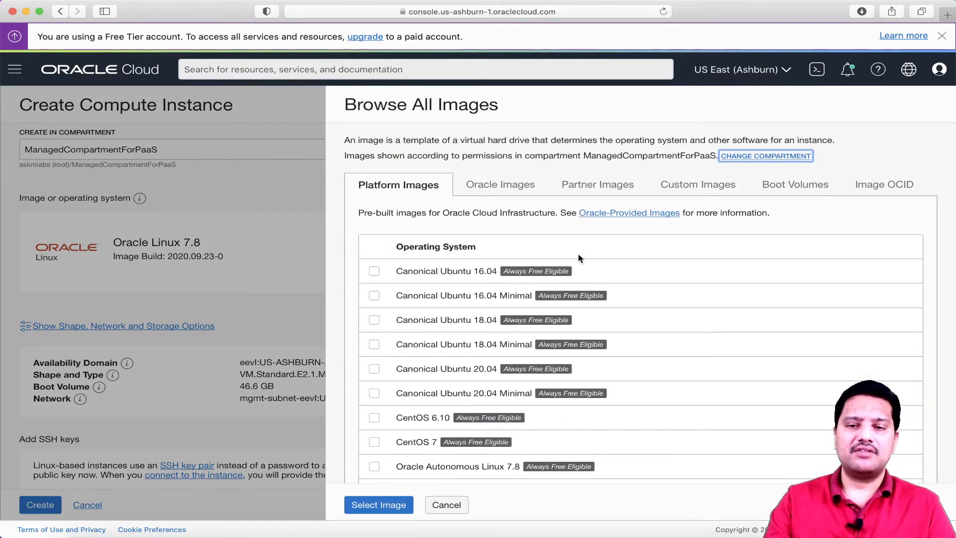
scroll(575, 336, down, 2)
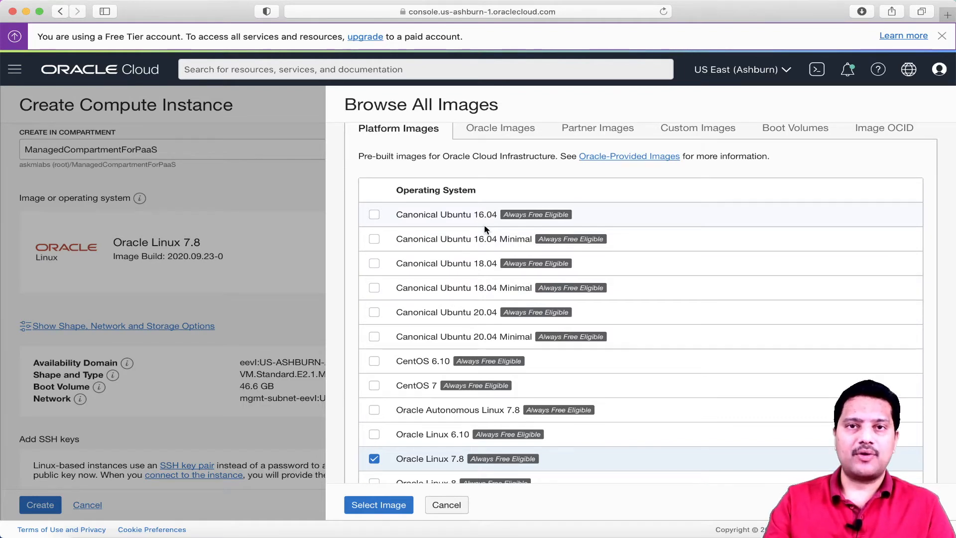
click(502, 130)
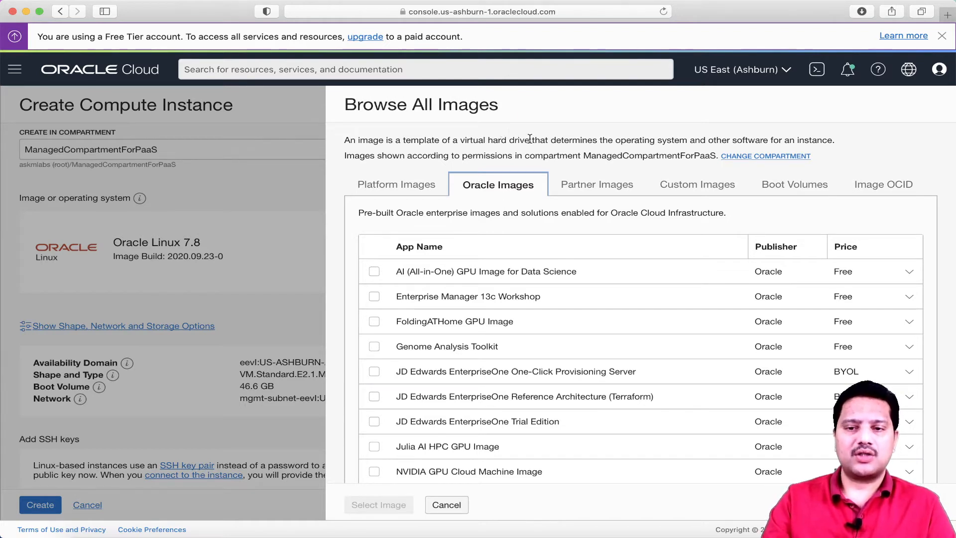
click(600, 191)
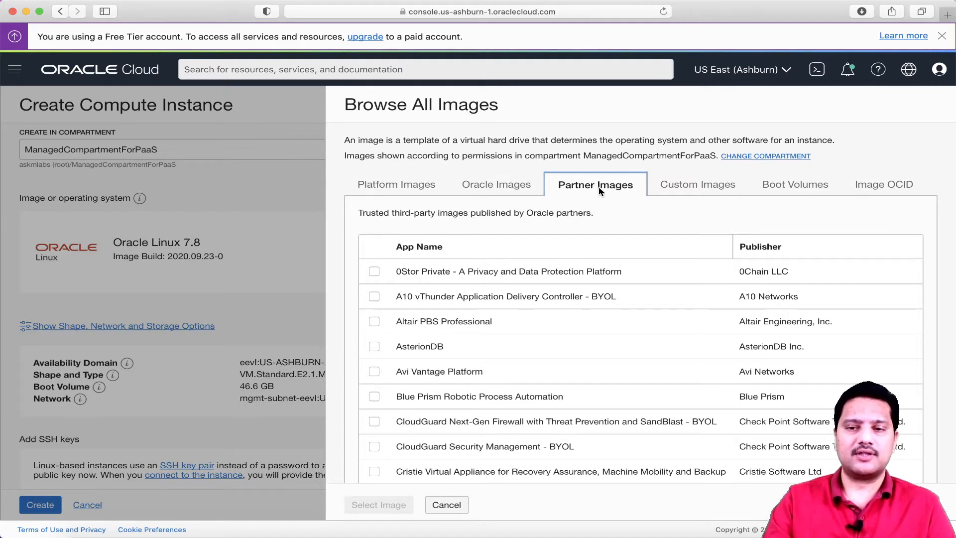
click(698, 189)
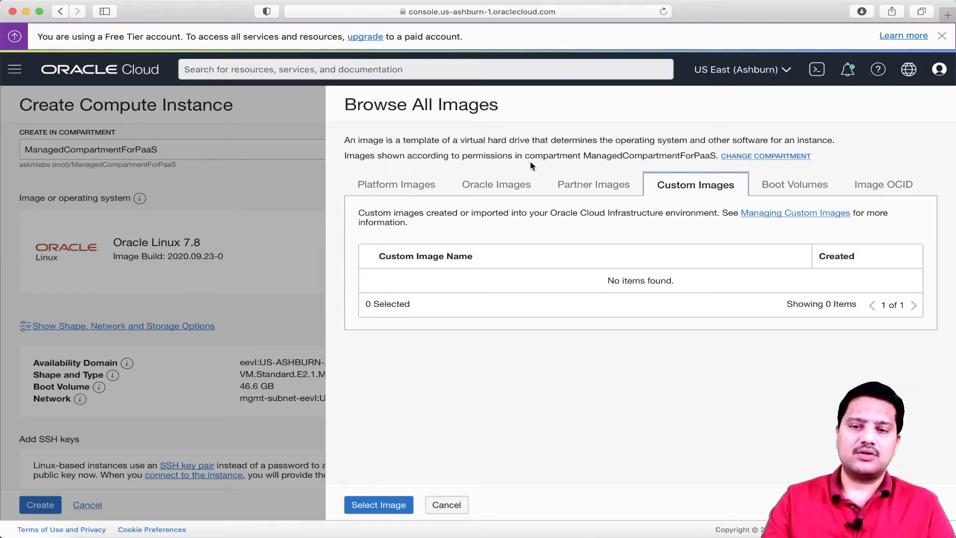
click(411, 190)
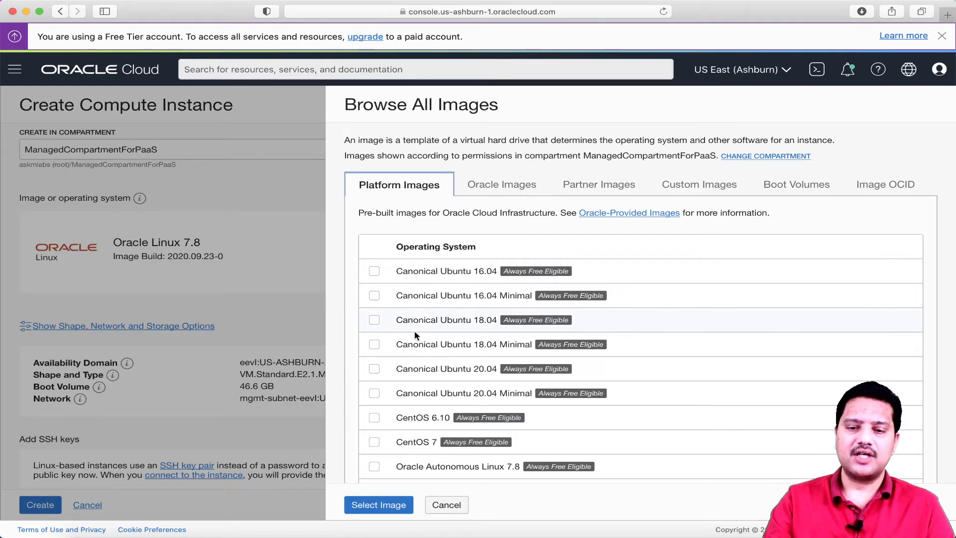
click(448, 505)
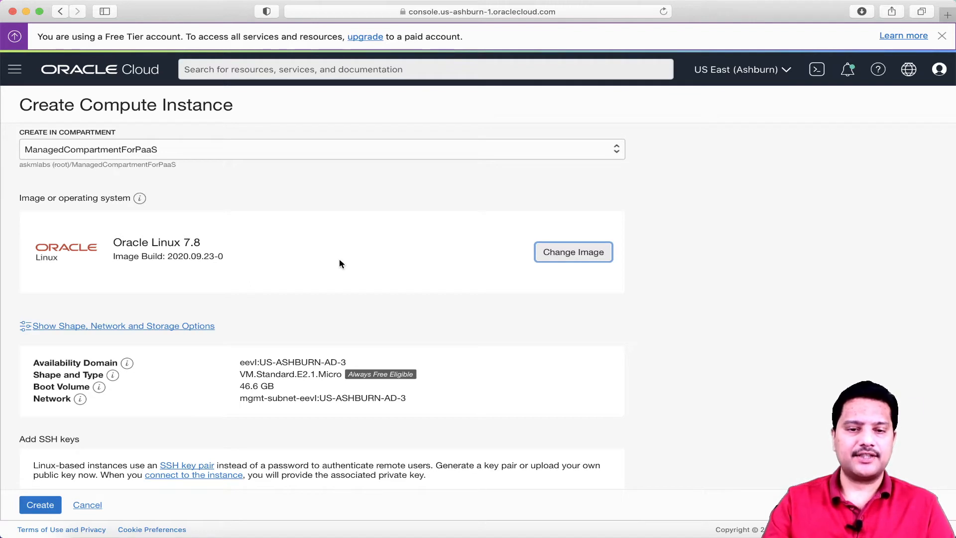
scroll(340, 264, down, 3)
scroll(340, 263, down, 4)
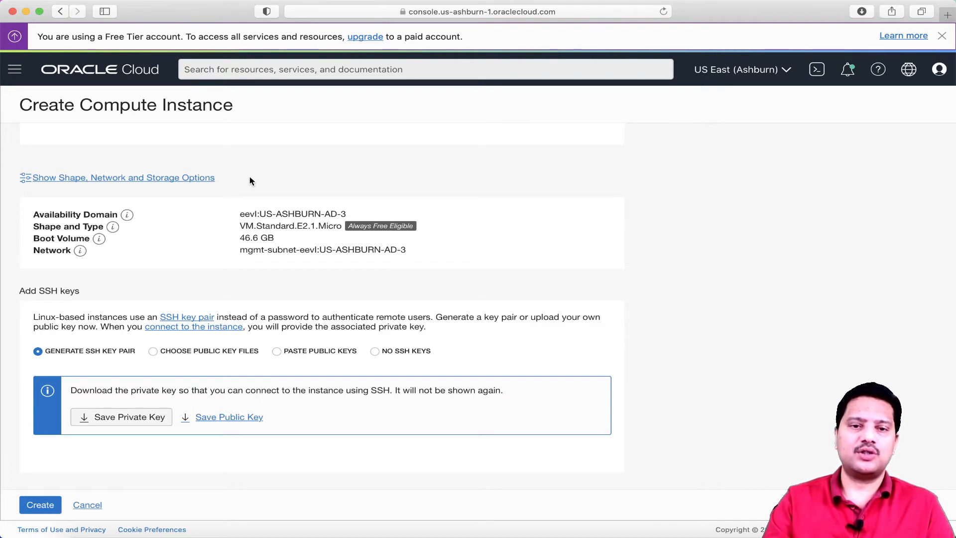
Expand the shape, network and storage options and open the Browse All Shapes catalogue
click(201, 179)
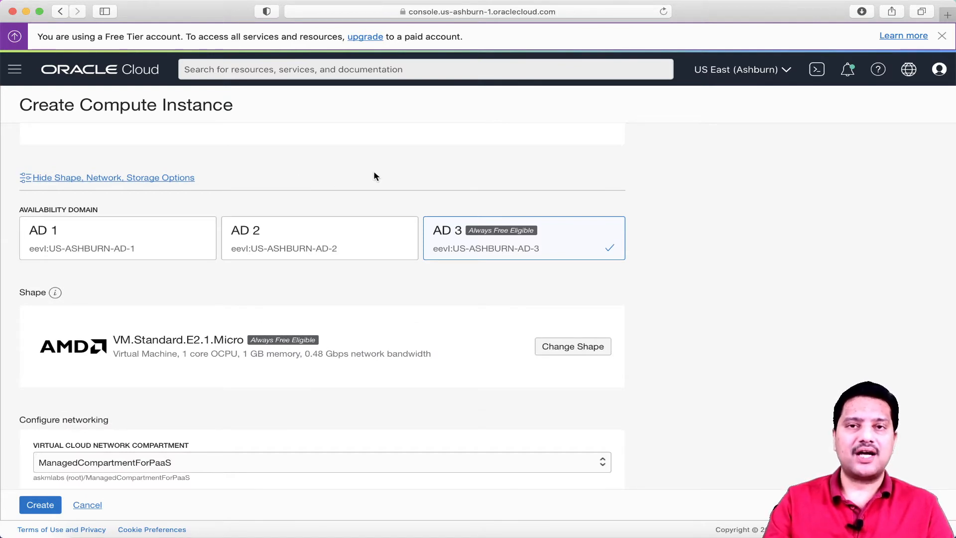
scroll(374, 177, down, 2)
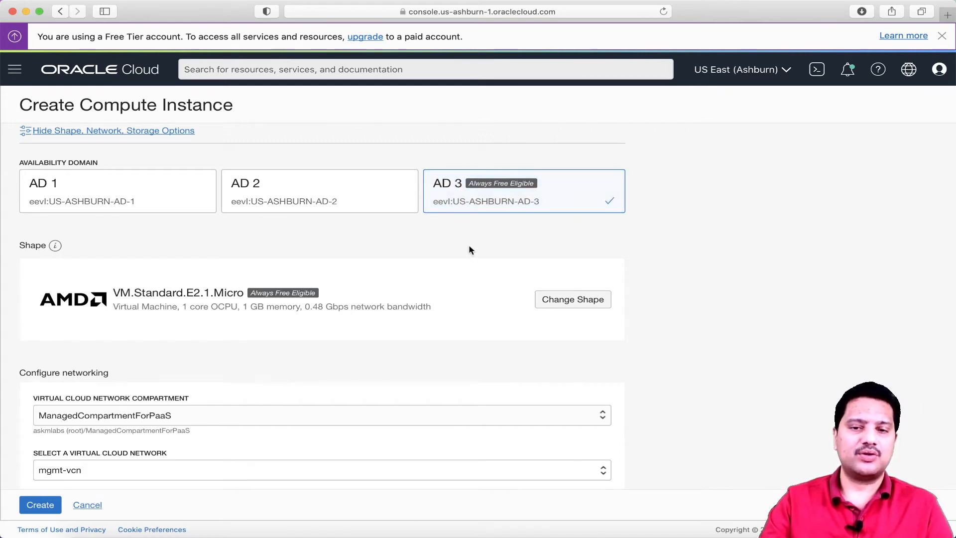
scroll(468, 247, down, 3)
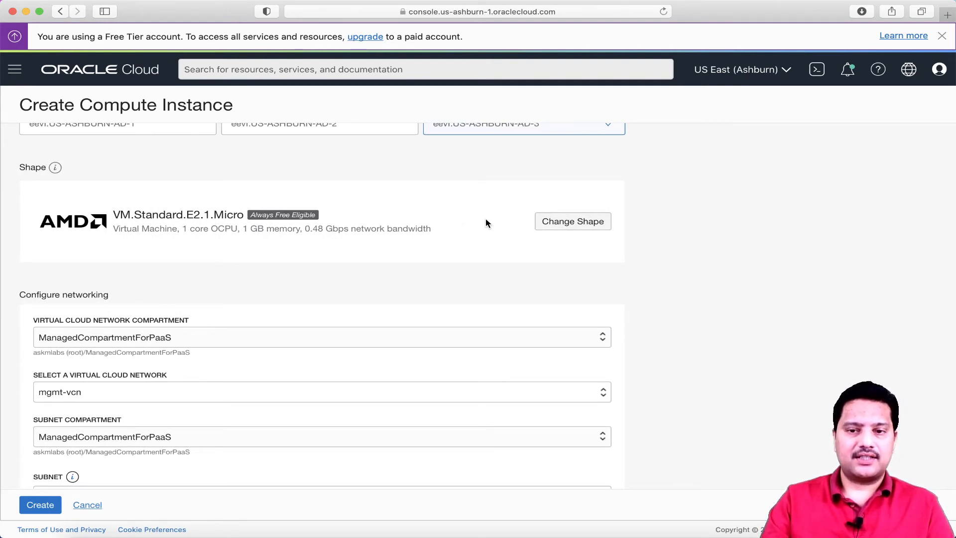
click(580, 223)
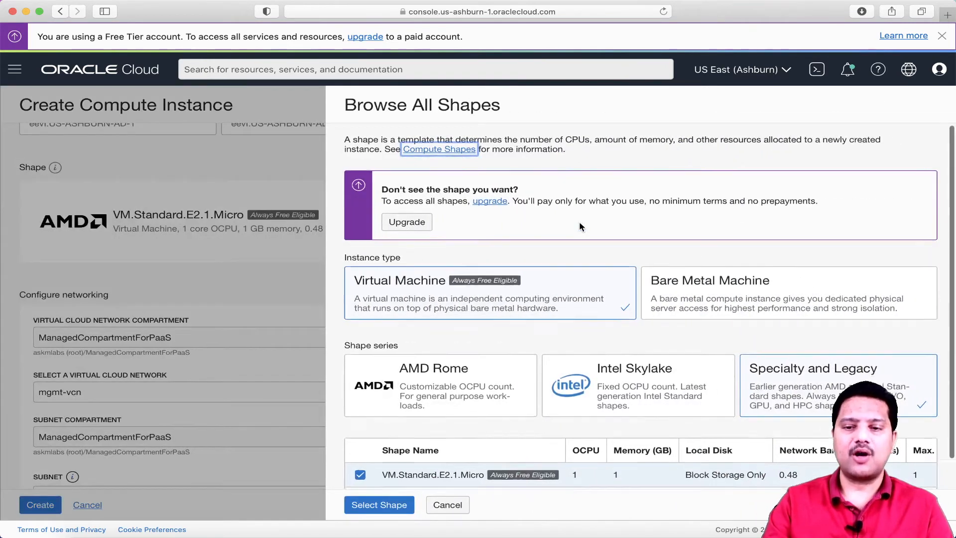
Cancel the shape browser, keeping VM.Standard.E2.1.Micro as the shape
scroll(579, 224, down, 1)
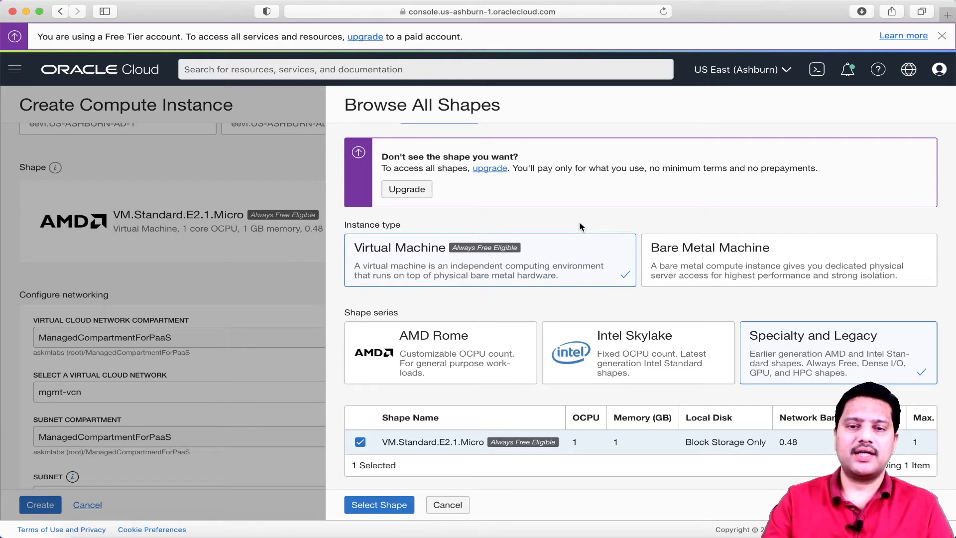
click(290, 168)
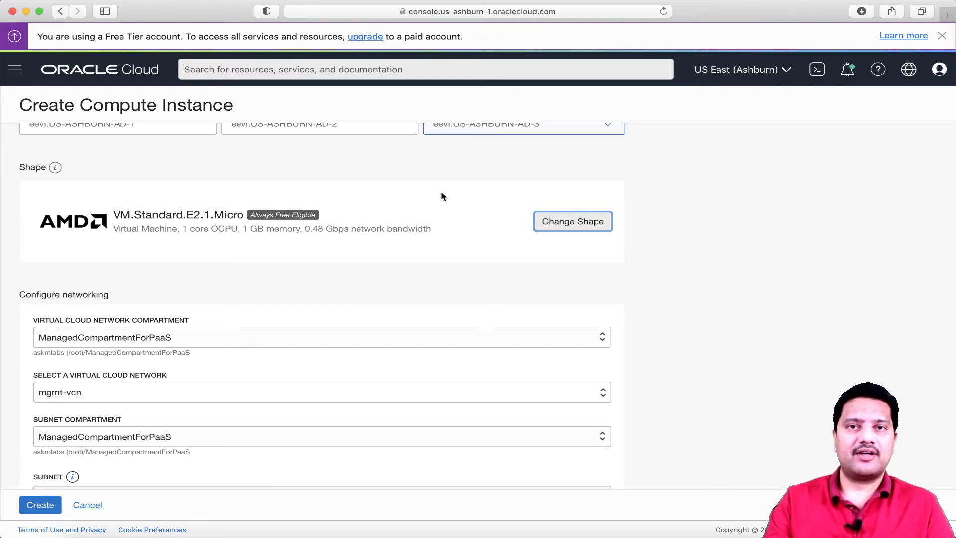
Scroll down to Configure networking and open the Virtual Cloud Network Compartment dropdown
scroll(440, 192, down, 2)
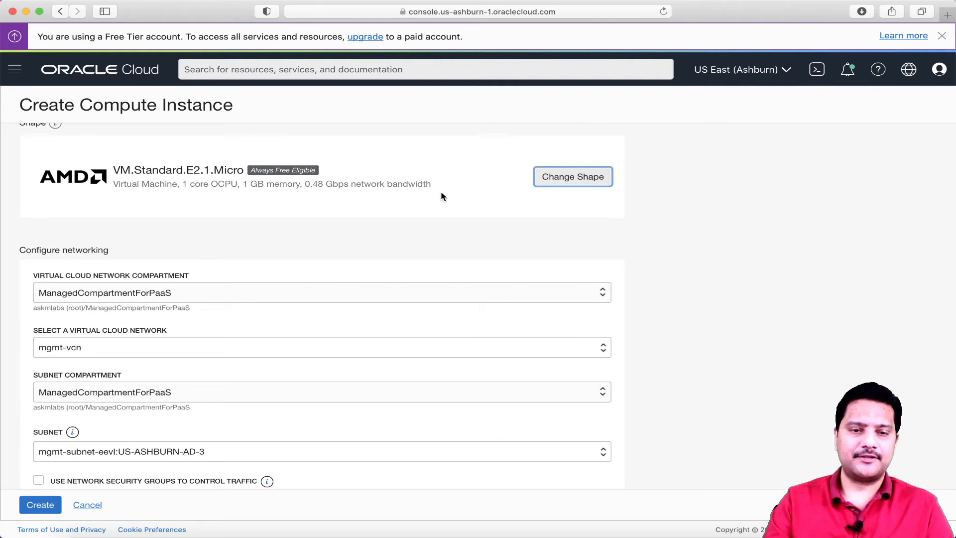
scroll(442, 197, down, 3)
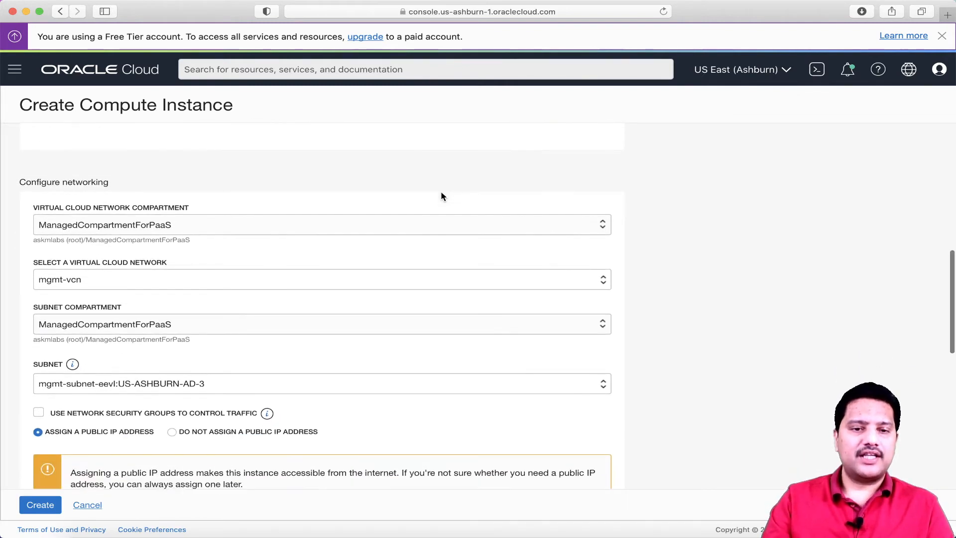
scroll(442, 197, down, 1)
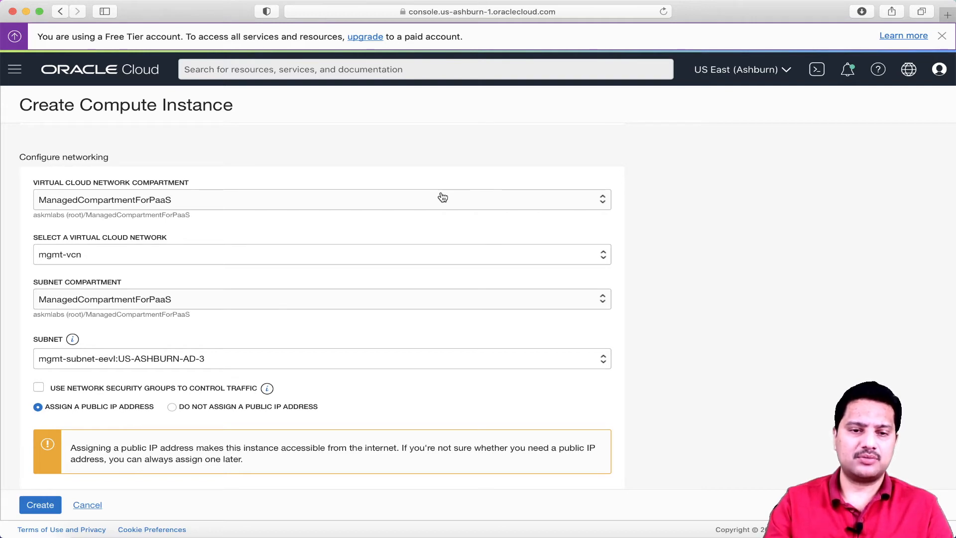
scroll(403, 198, down, 1)
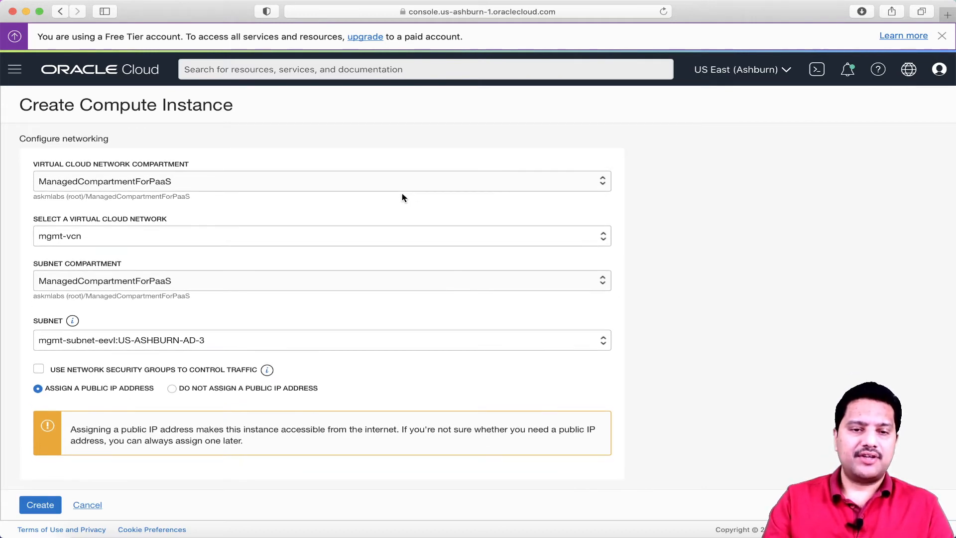
click(340, 188)
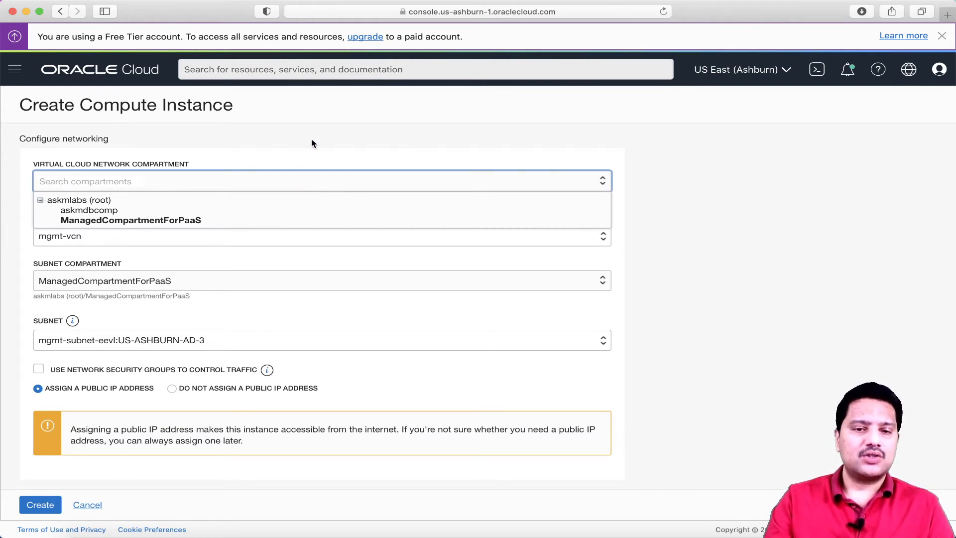
Try askmdbcomp as the network compartment, then switch back to ManagedCompartmentForPaaS
click(186, 211)
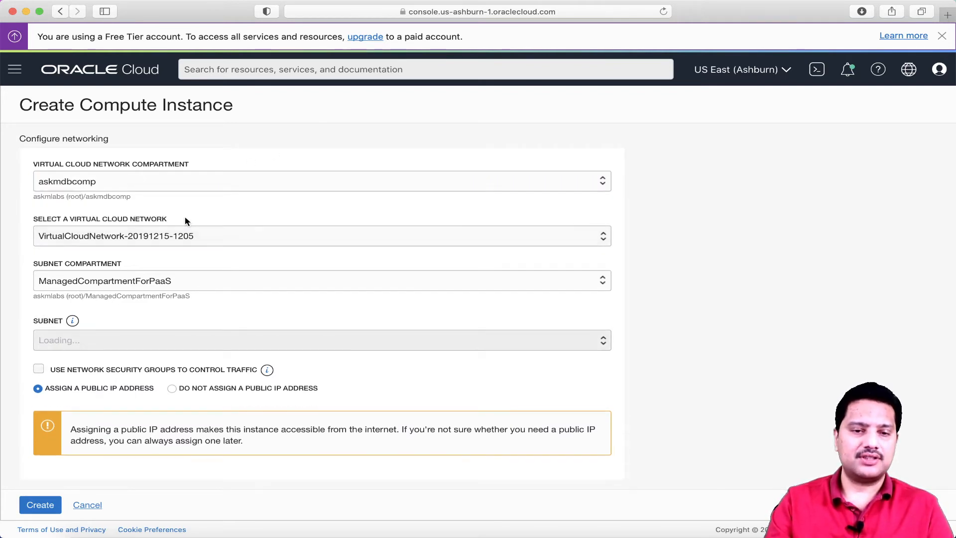
click(198, 187)
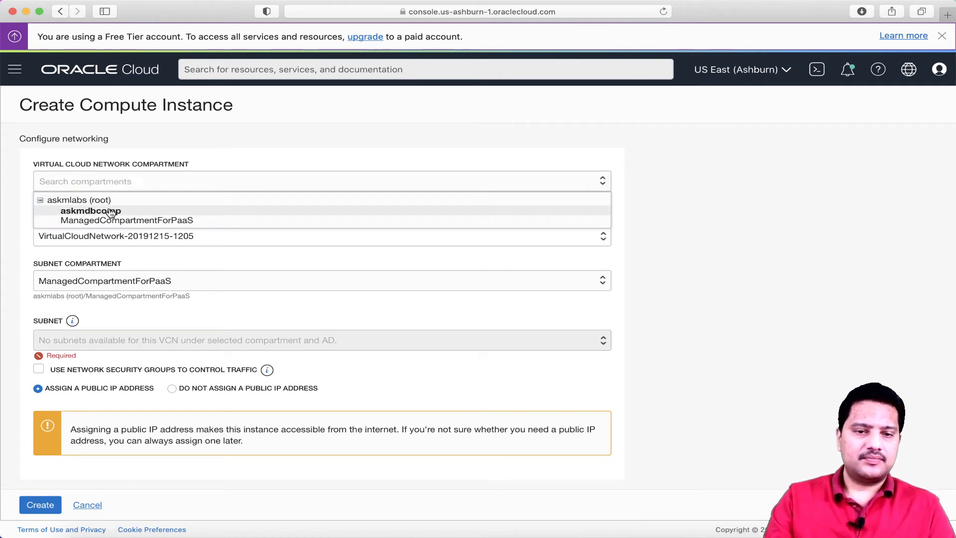
click(149, 221)
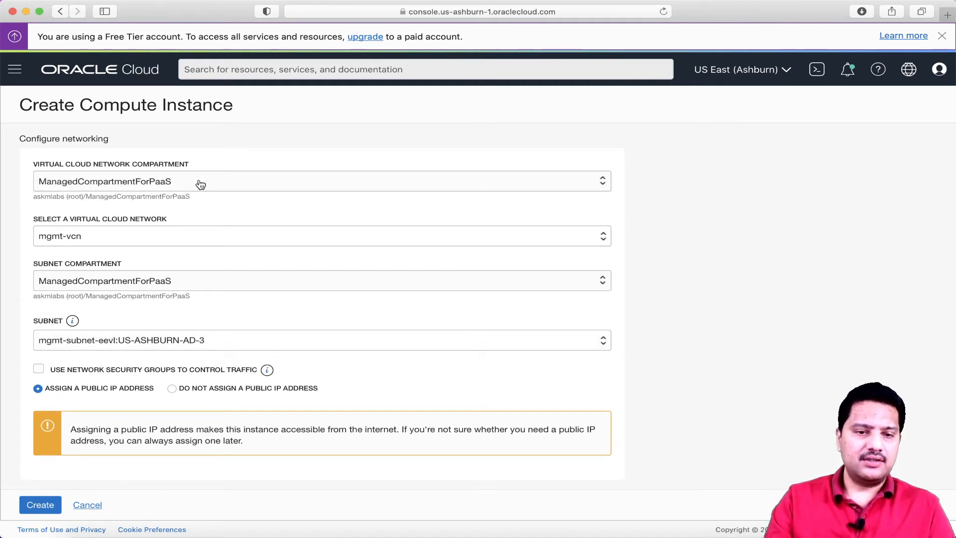
Choose mgmt-vcn as the virtual cloud network and return to the top of the form
click(171, 237)
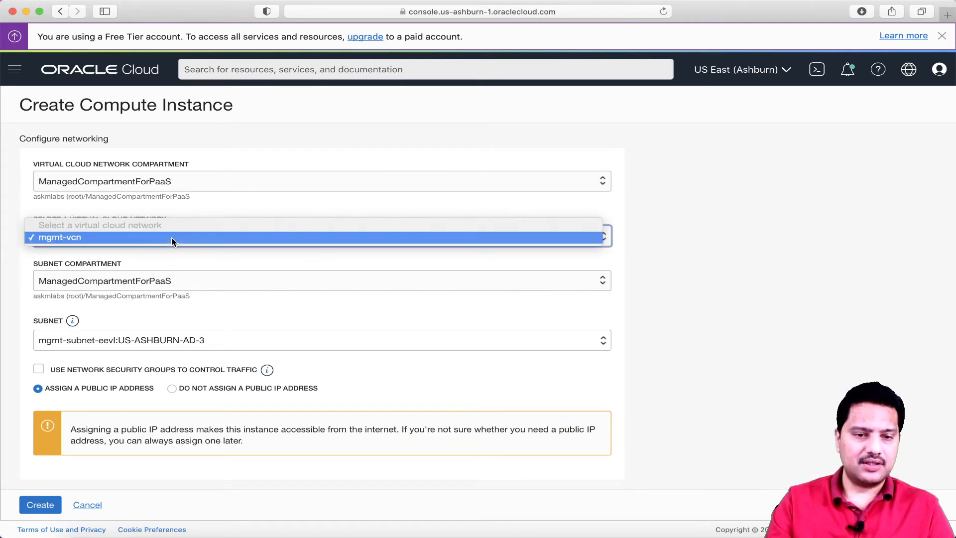
click(106, 238)
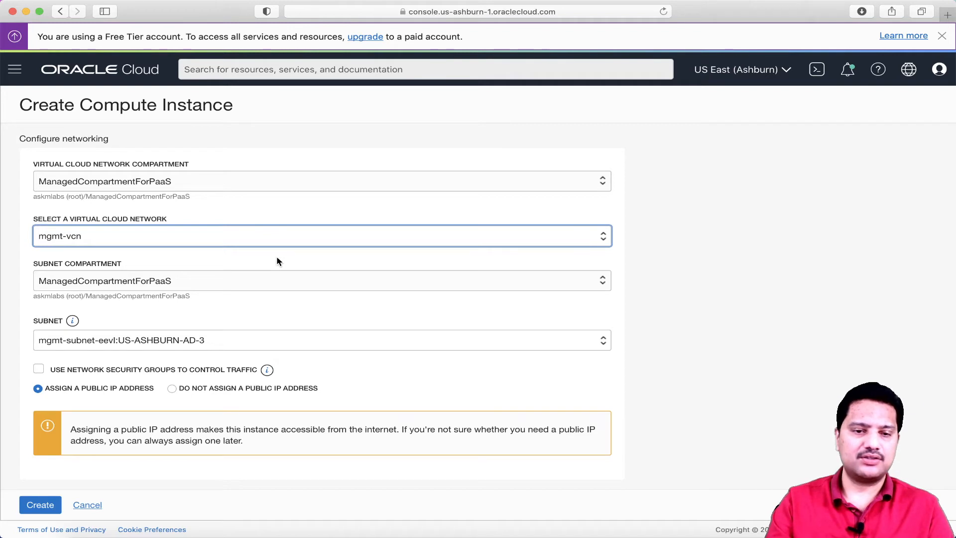
scroll(277, 258, down, 2)
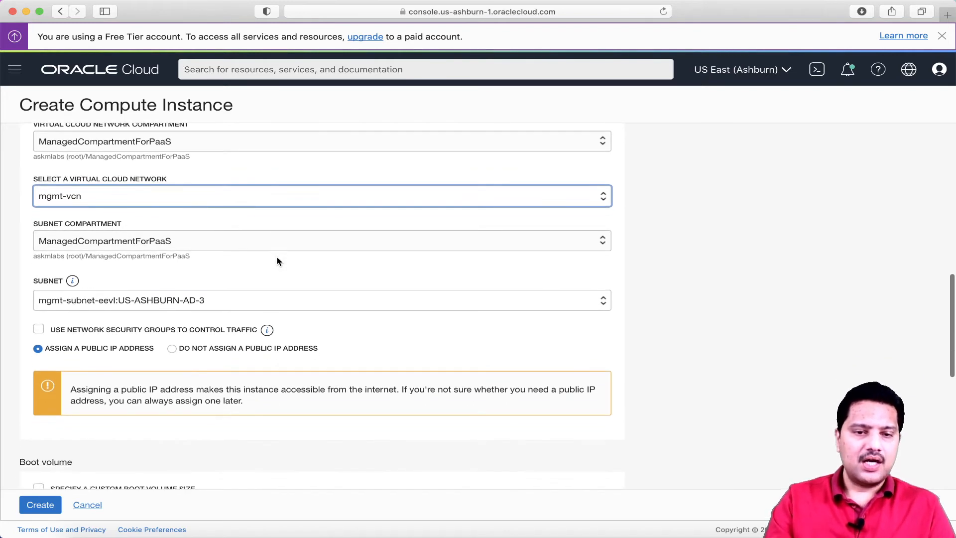
scroll(194, 232, up, 2)
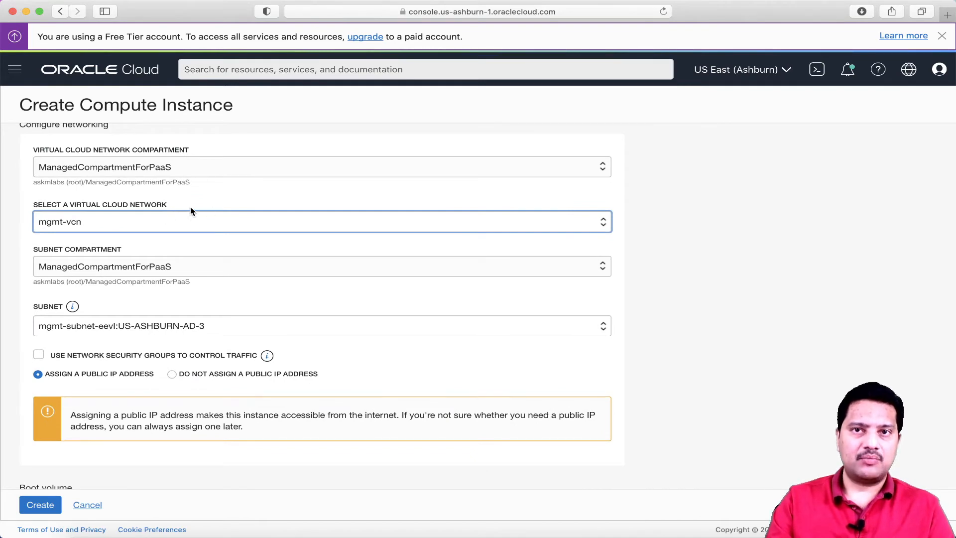
scroll(191, 208, down, 1)
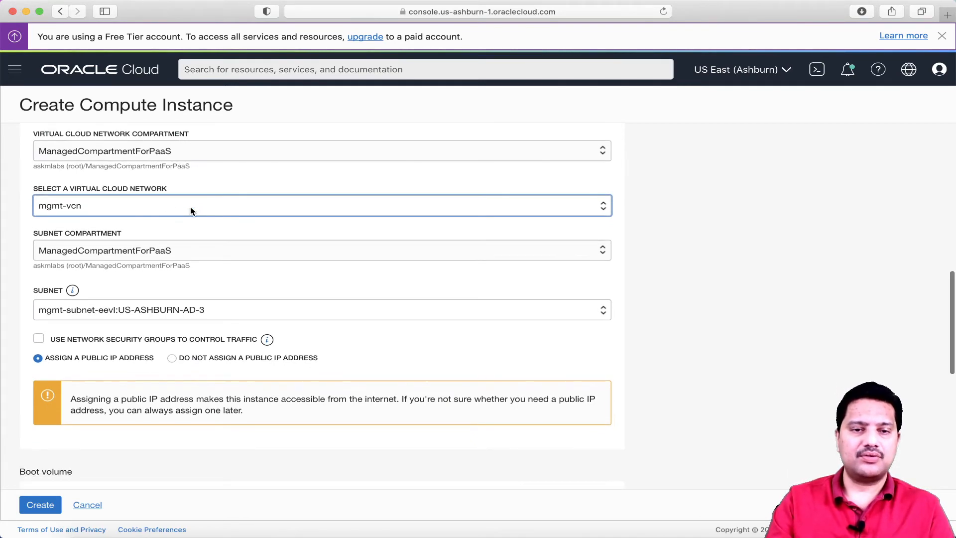
scroll(190, 208, up, 5)
scroll(190, 207, up, 4)
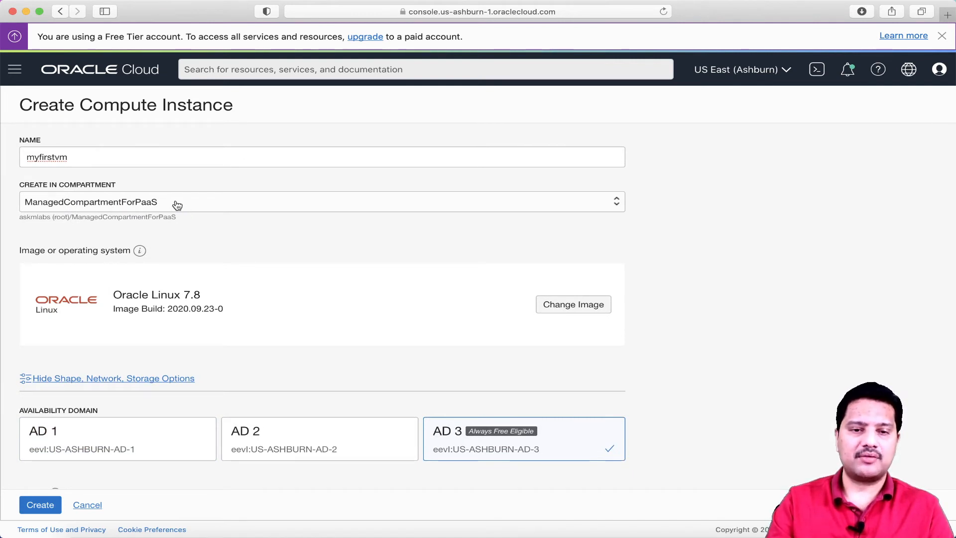
scroll(177, 204, down, 1)
scroll(177, 205, down, 6)
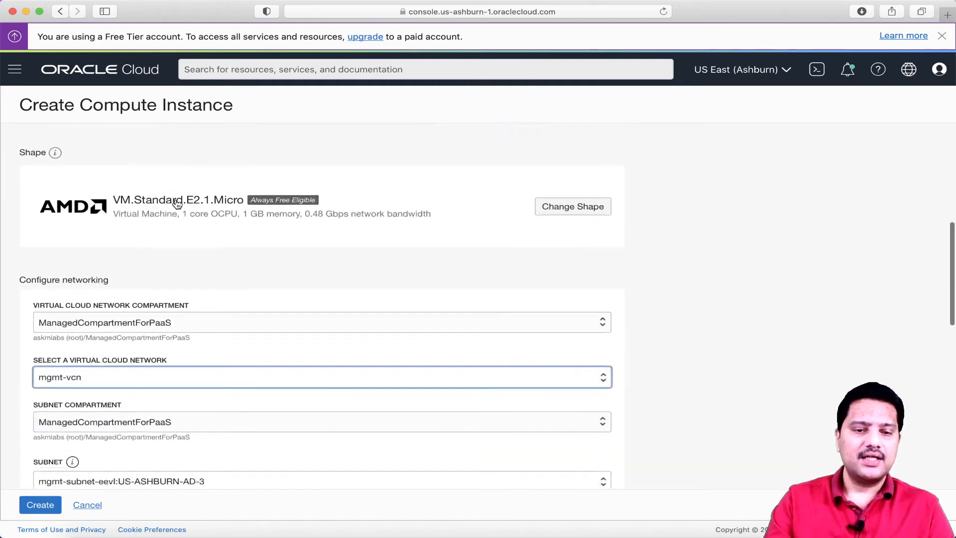
scroll(178, 205, down, 1)
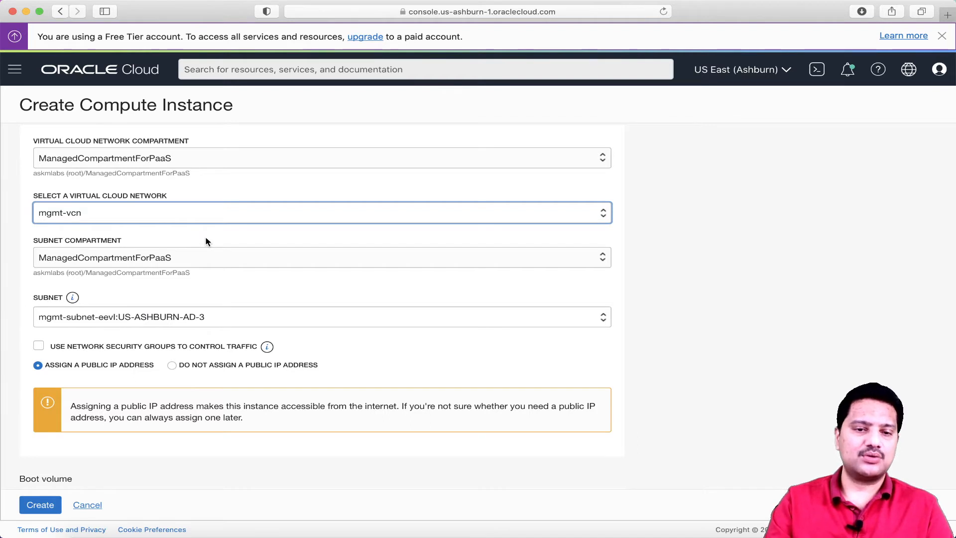
scroll(206, 242, down, 2)
scroll(207, 242, down, 1)
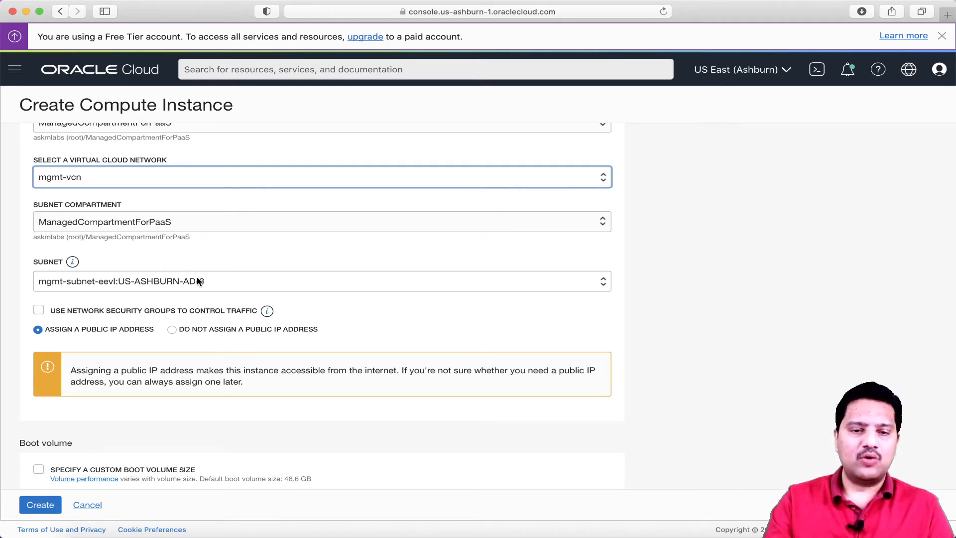
click(218, 283)
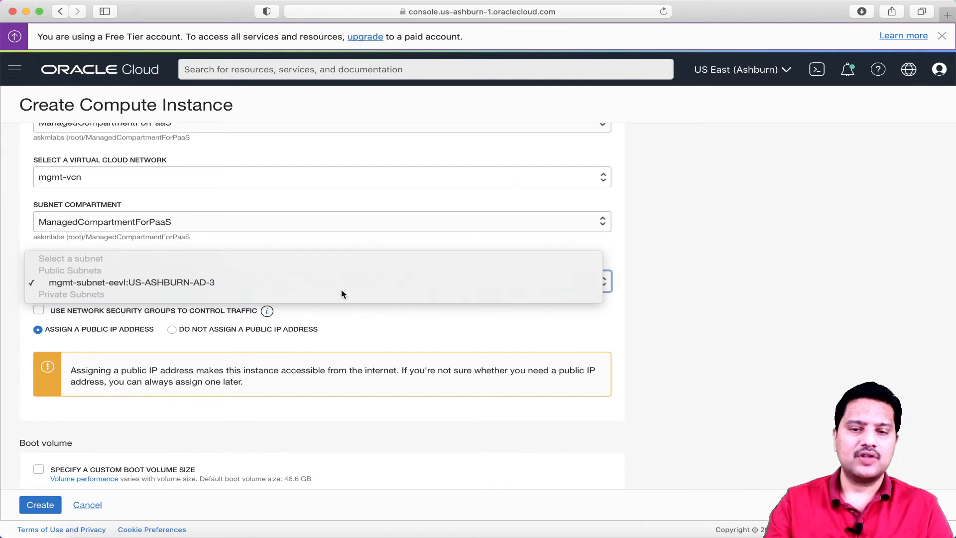
click(201, 283)
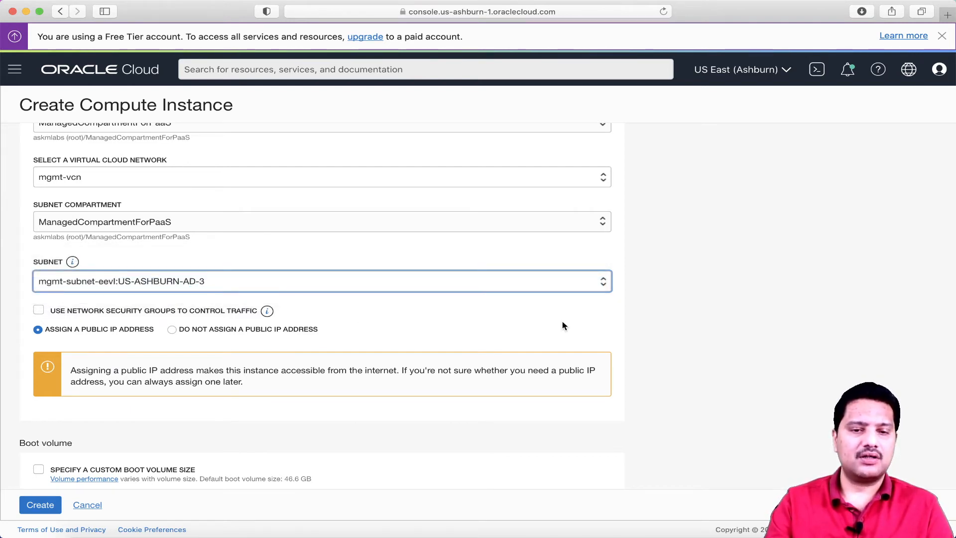
scroll(619, 325, down, 2)
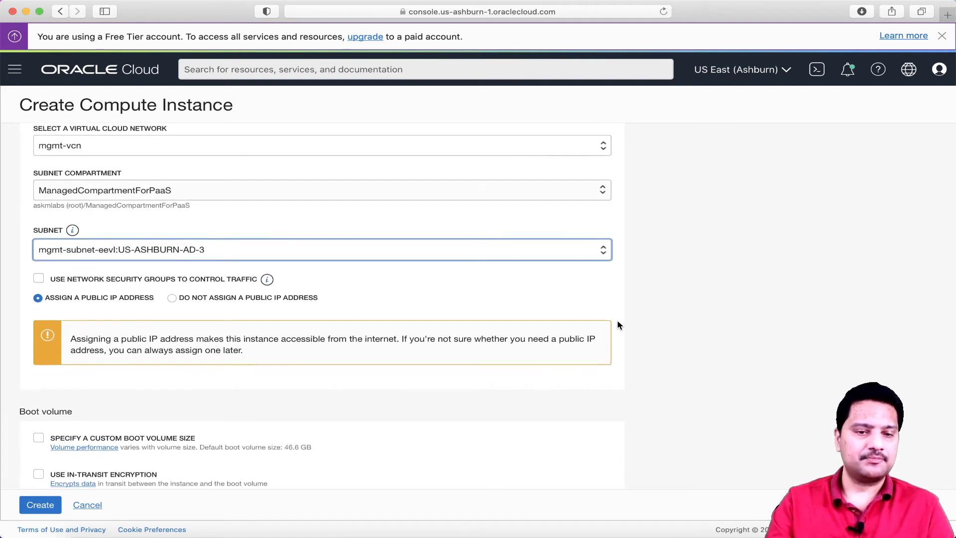
scroll(617, 324, down, 2)
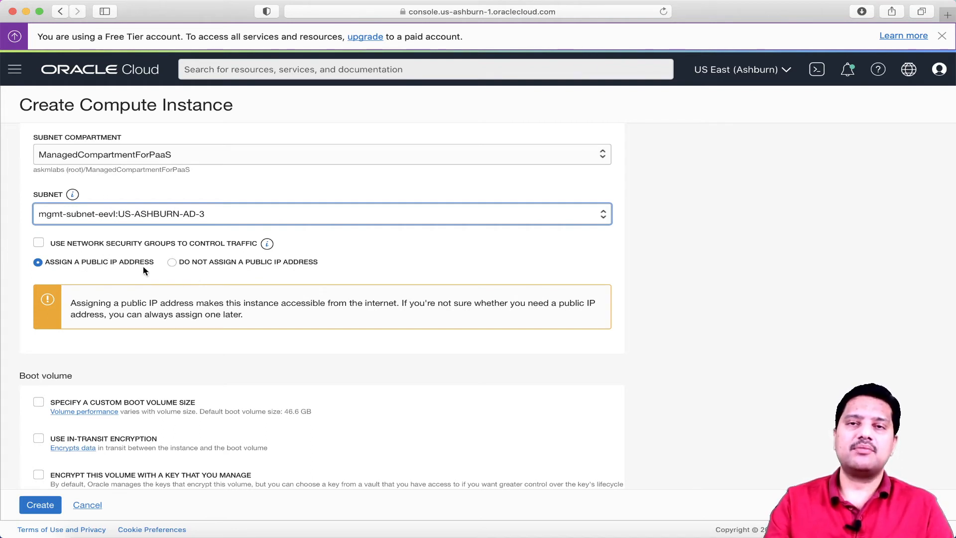
click(39, 263)
scroll(135, 277, down, 4)
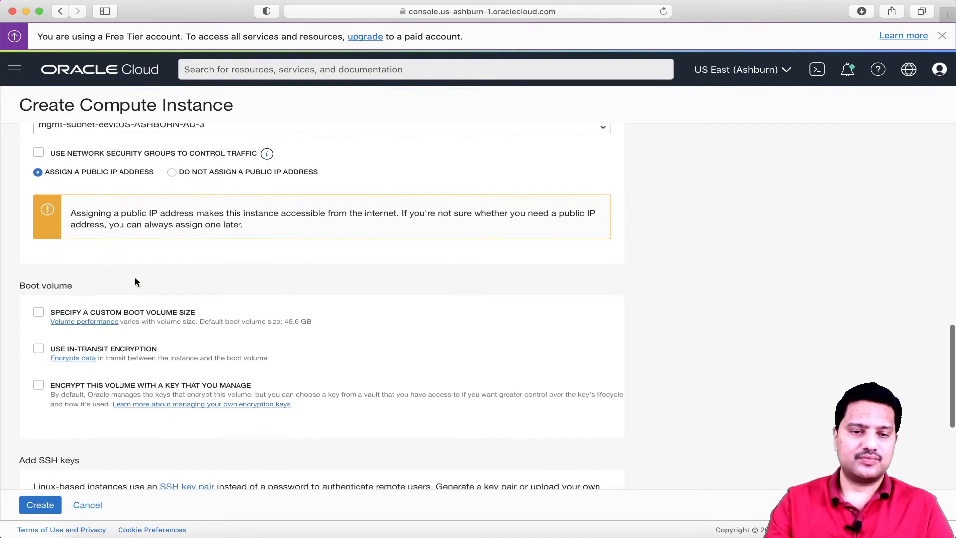
scroll(135, 280, down, 5)
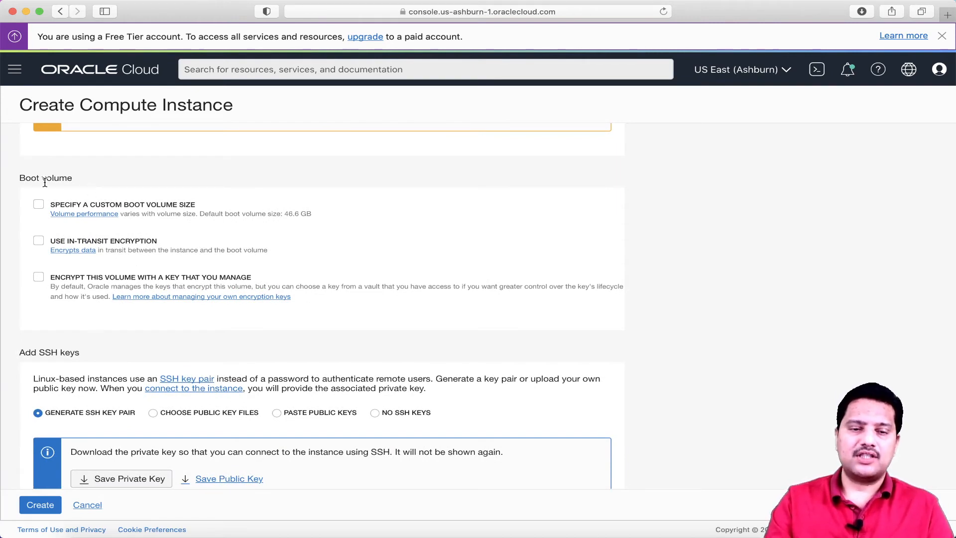
scroll(181, 219, down, 5)
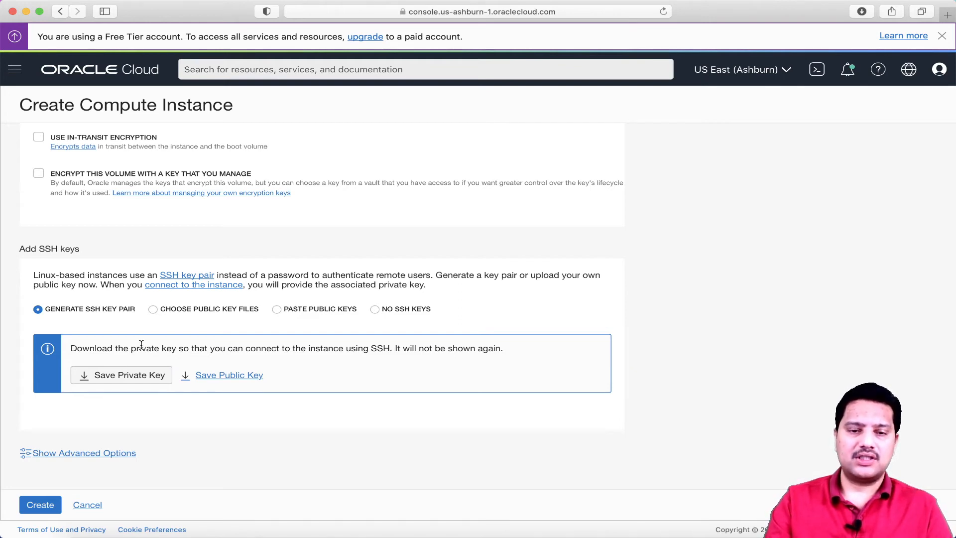
Save the generated SSH private key, allowing the browser download
click(140, 380)
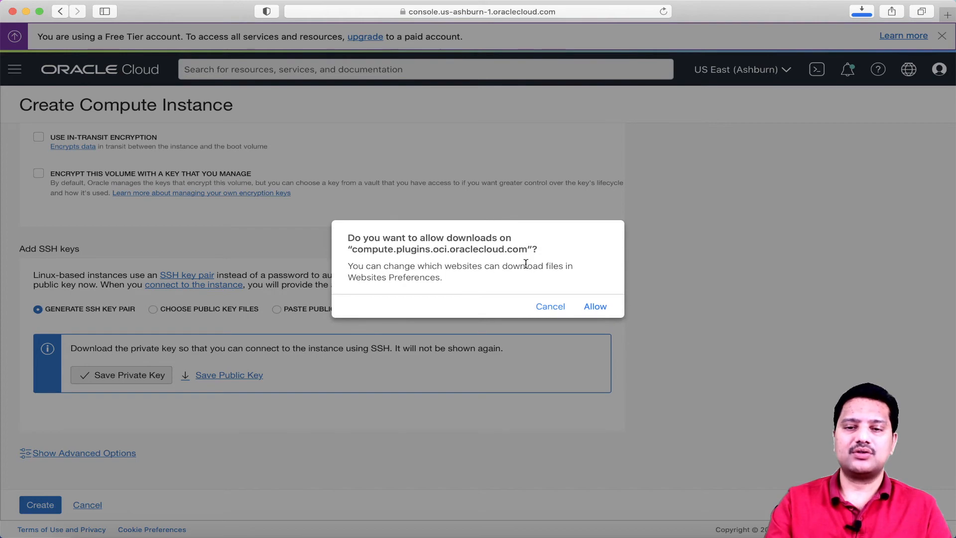
click(599, 307)
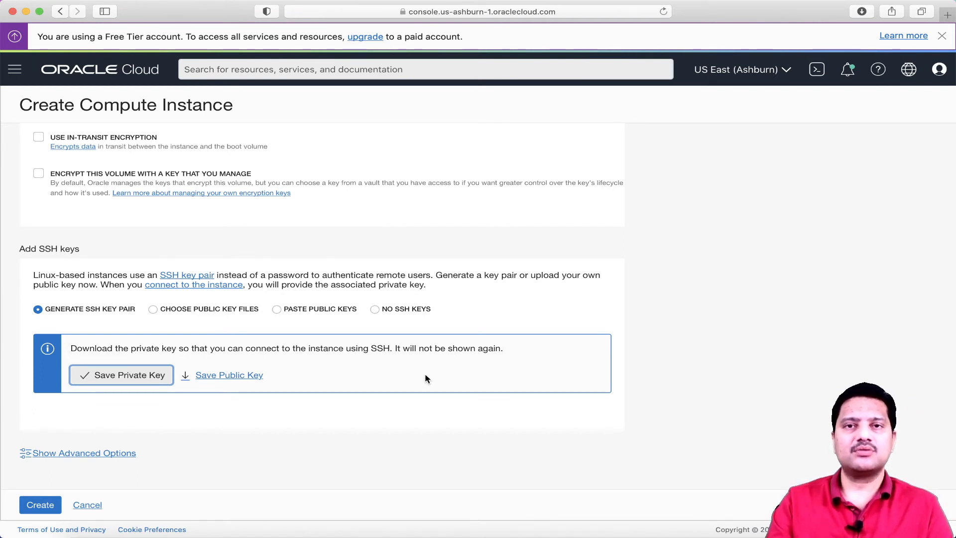
scroll(425, 378, up, 2)
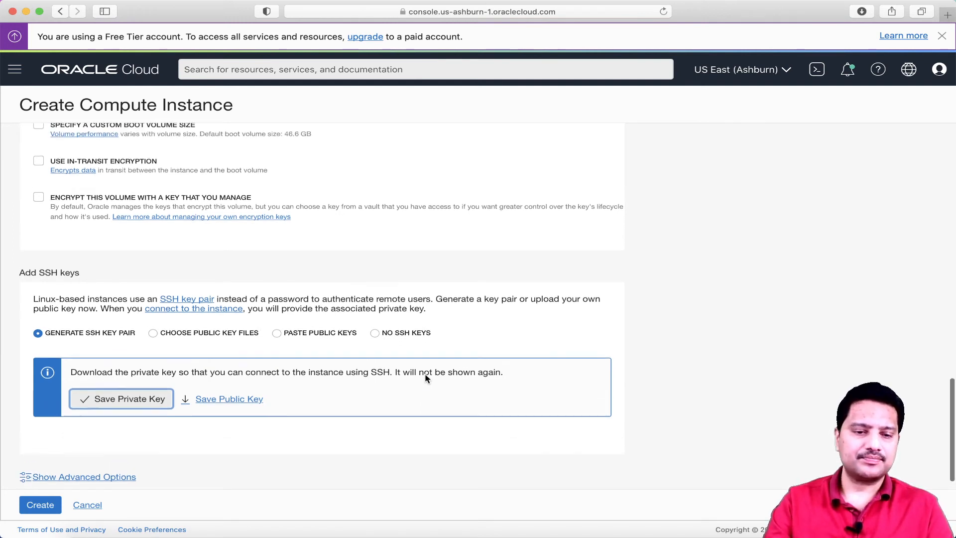
scroll(425, 378, down, 2)
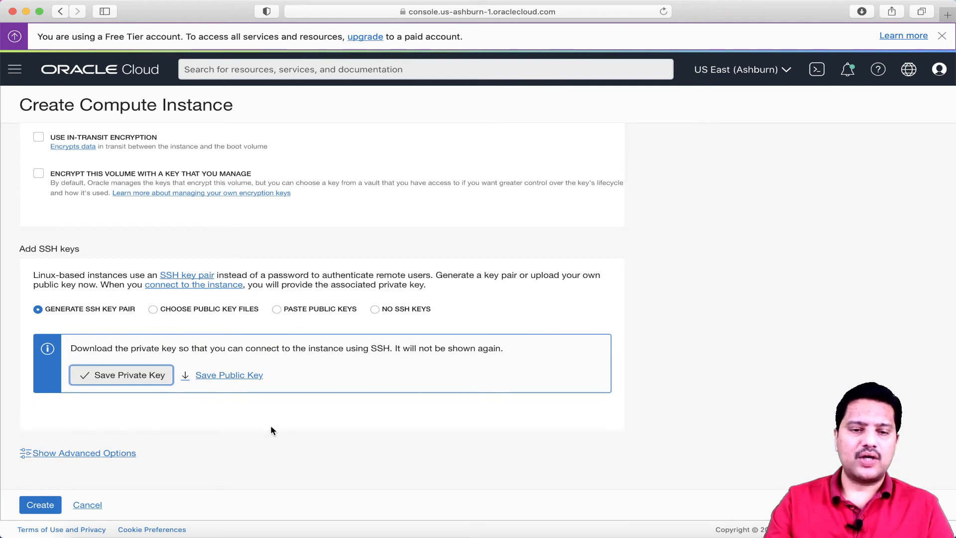
Show the advanced options, scroll past the Management settings and view the Networking settings
click(124, 458)
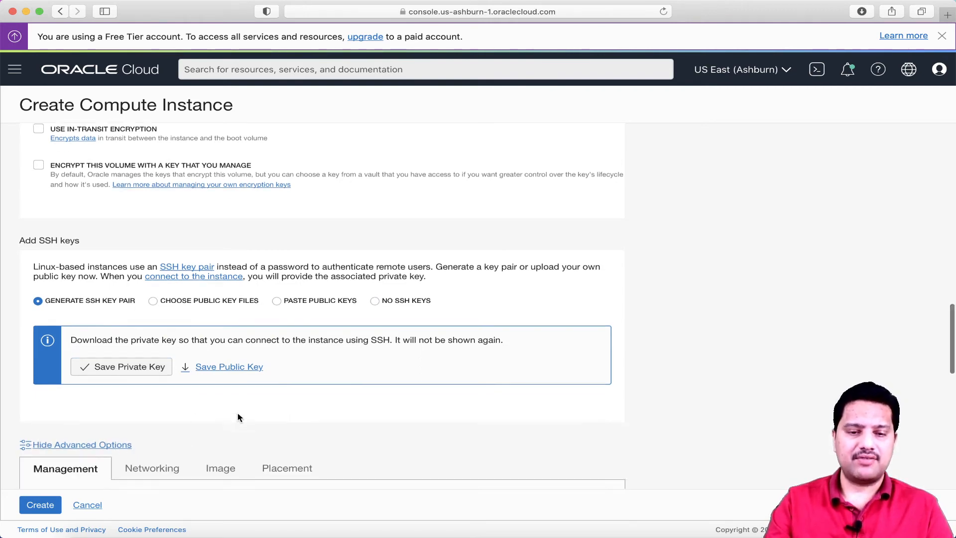
scroll(238, 418, down, 5)
scroll(238, 417, down, 2)
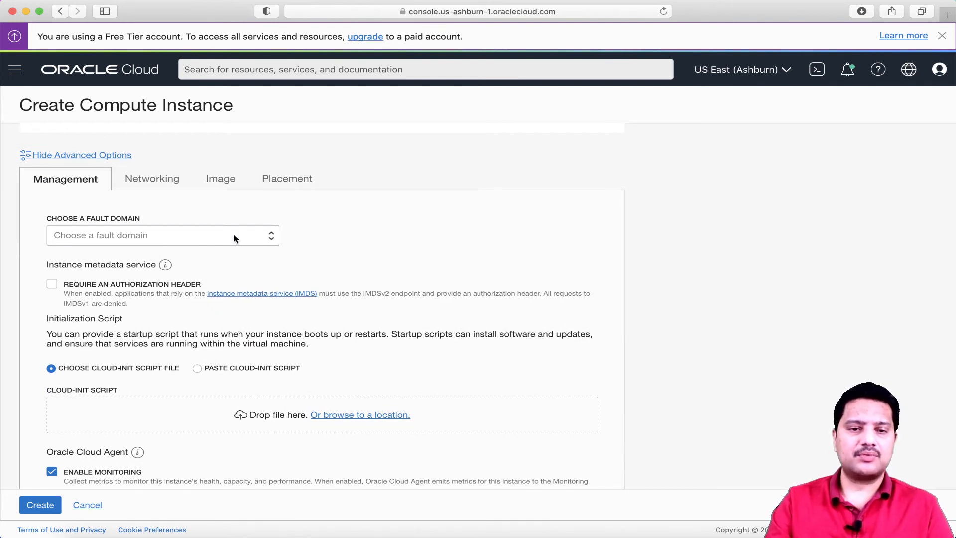
click(151, 179)
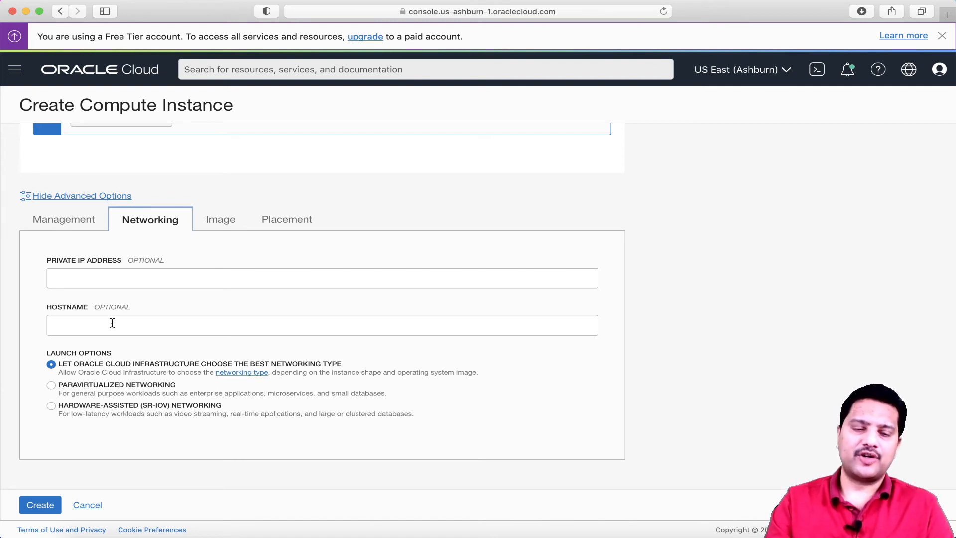
Review and submit the myfirstvm form; creation fails with an authorization-failed error
scroll(209, 363, up, 15)
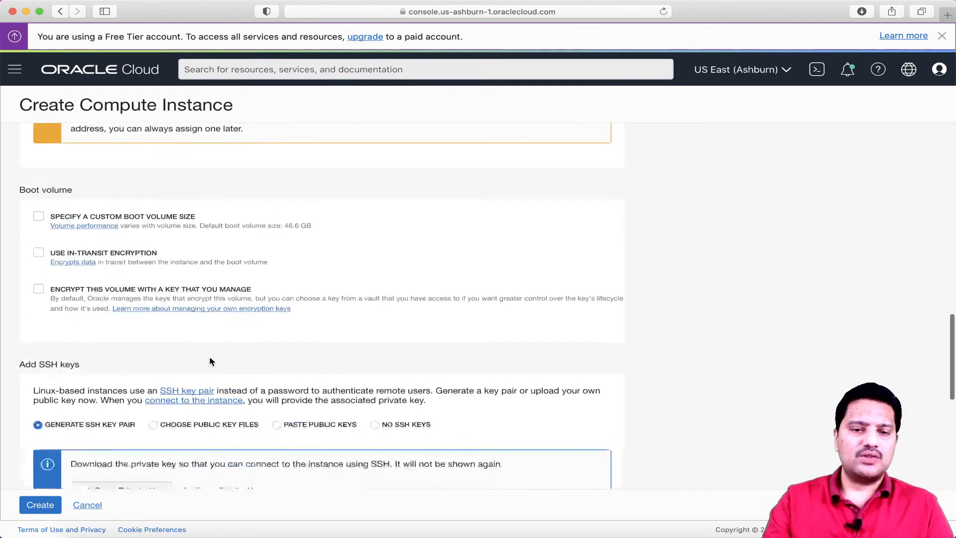
scroll(210, 361, up, 15)
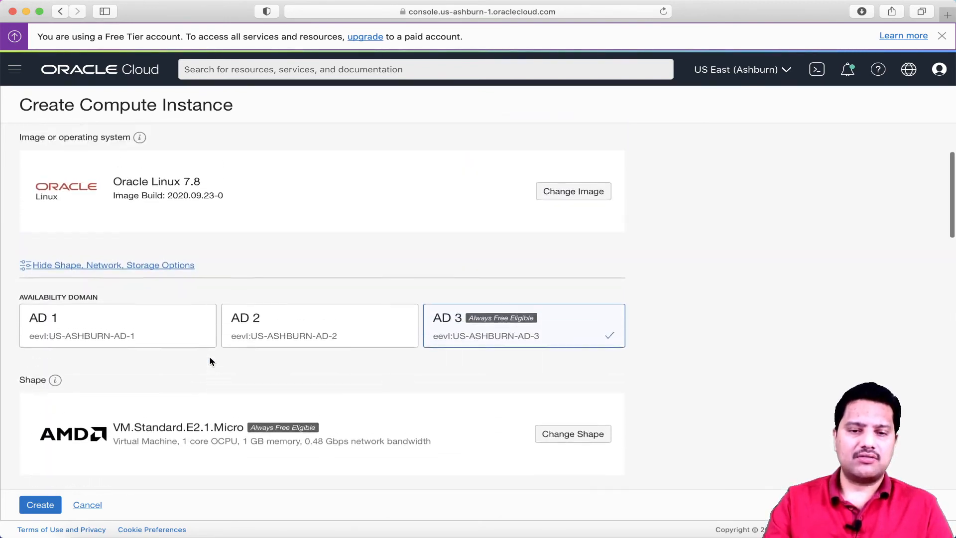
scroll(210, 360, down, 10)
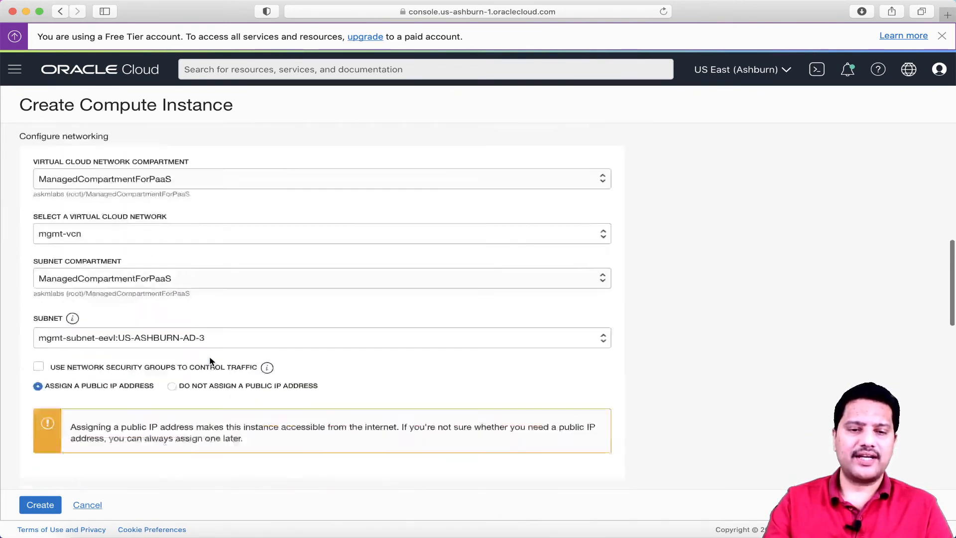
scroll(210, 361, down, 10)
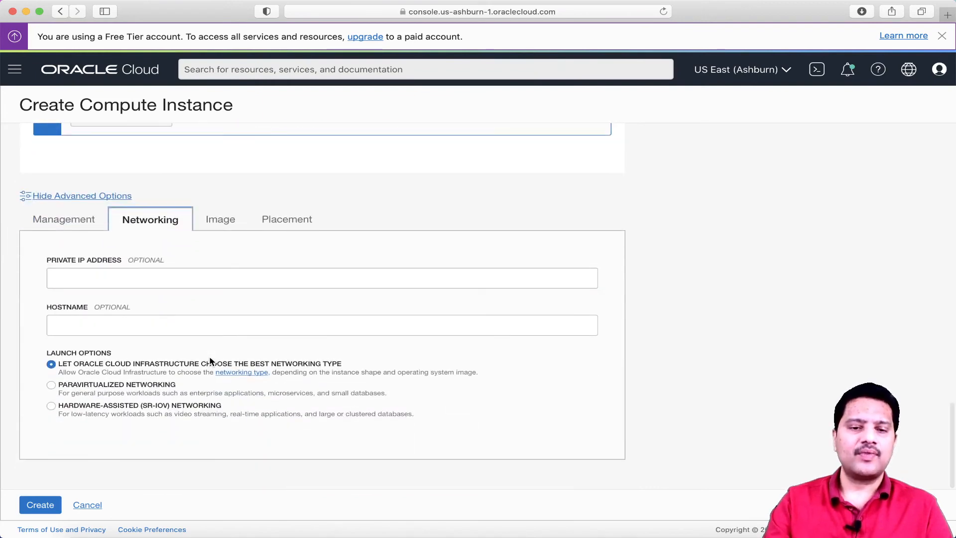
click(46, 504)
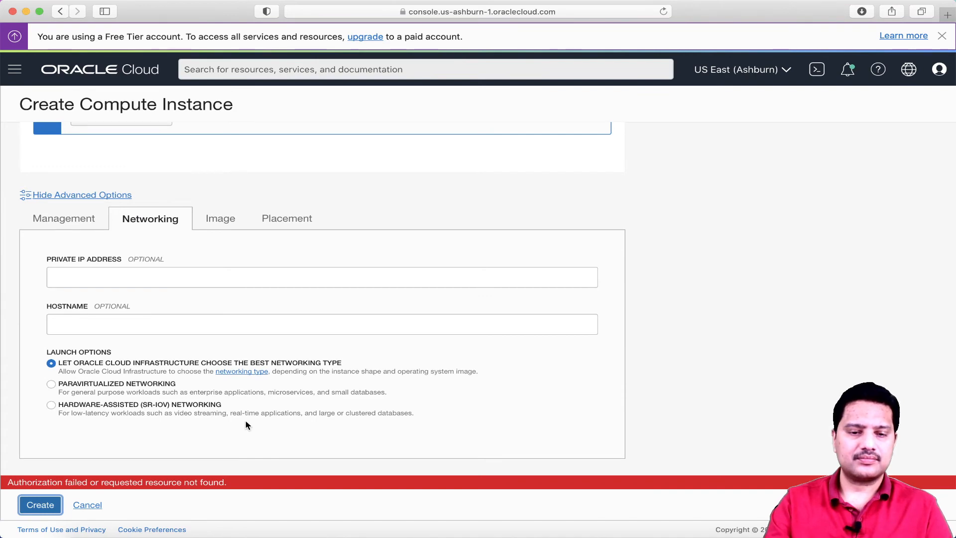
scroll(248, 424, down, 1)
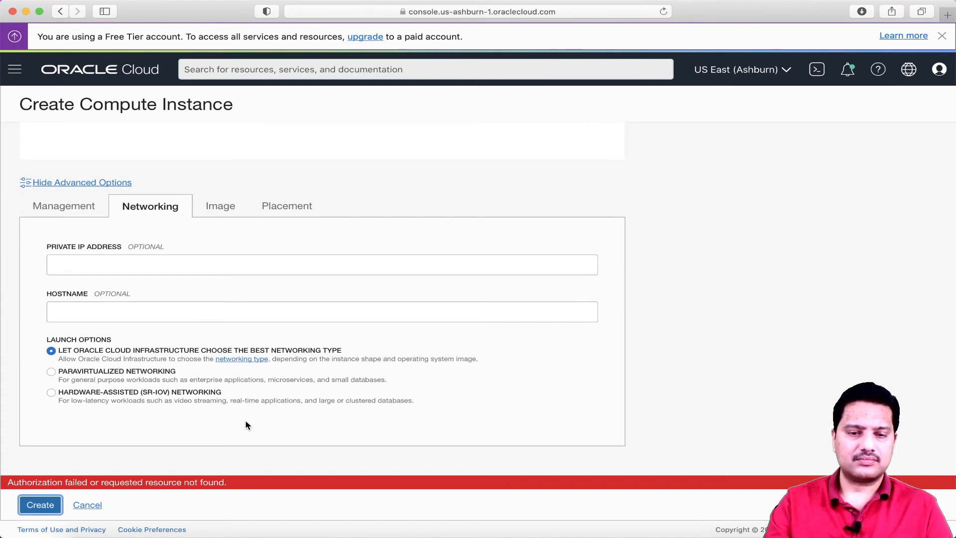
scroll(247, 424, up, 5)
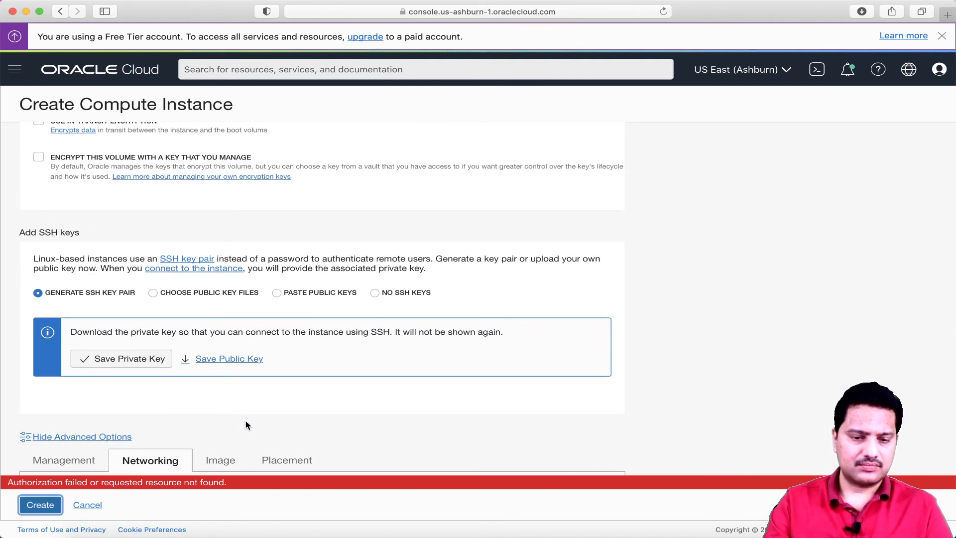
scroll(248, 424, up, 10)
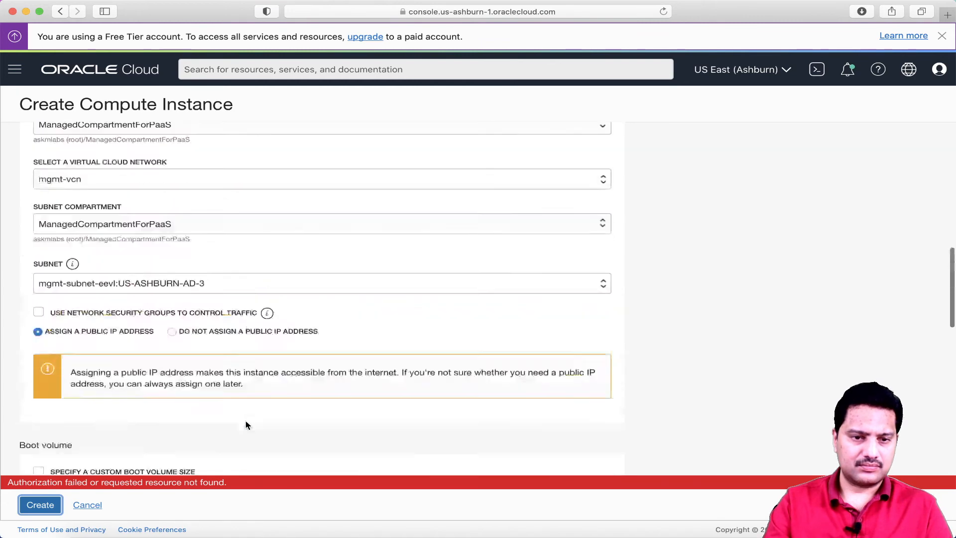
scroll(247, 424, up, 10)
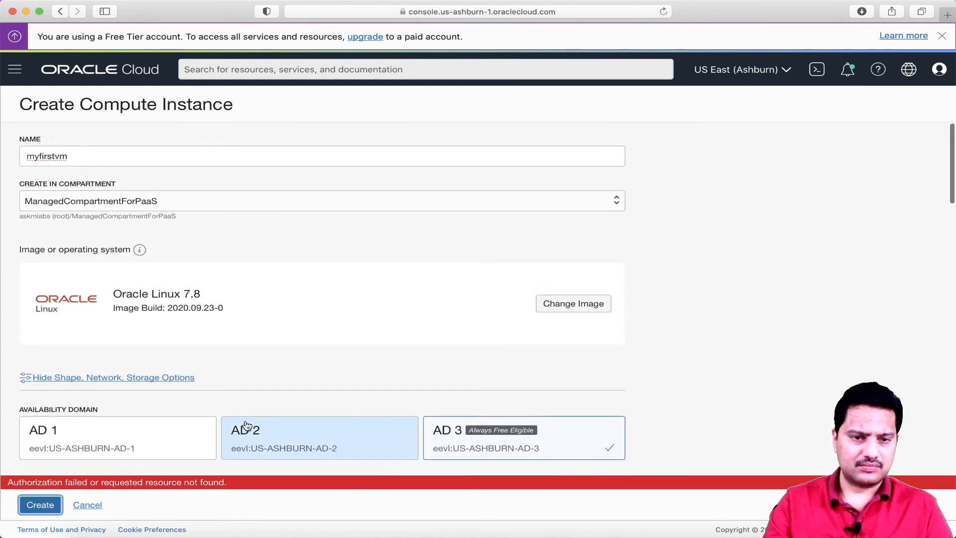
Move myfirstvm into askmdbcomp and resubmit, which fails with a subnet-not-found error
click(299, 207)
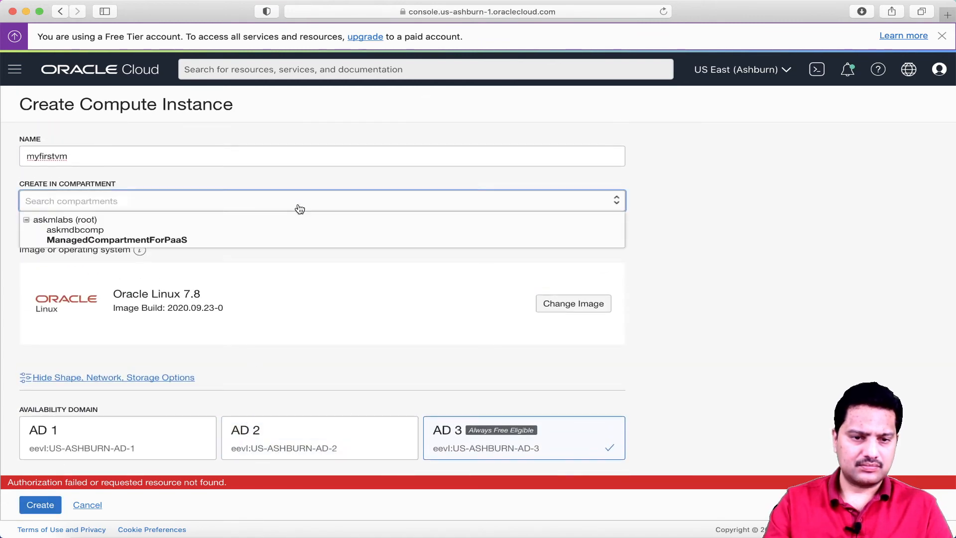
click(118, 231)
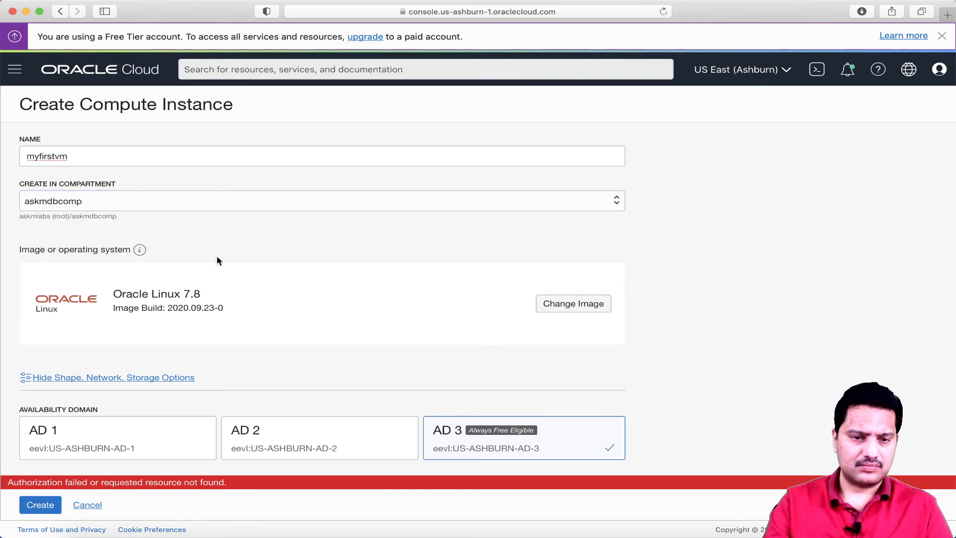
scroll(217, 259, down, 5)
scroll(216, 259, down, 15)
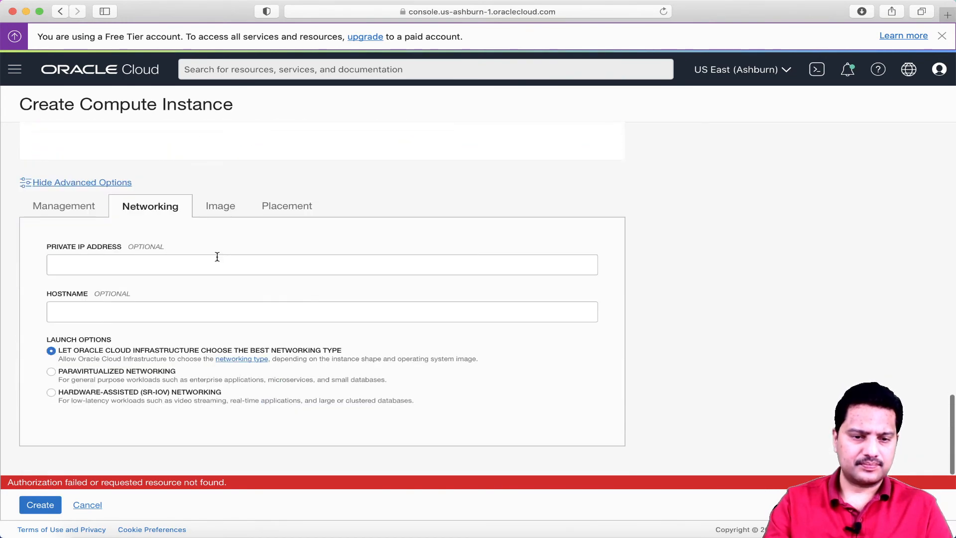
click(41, 504)
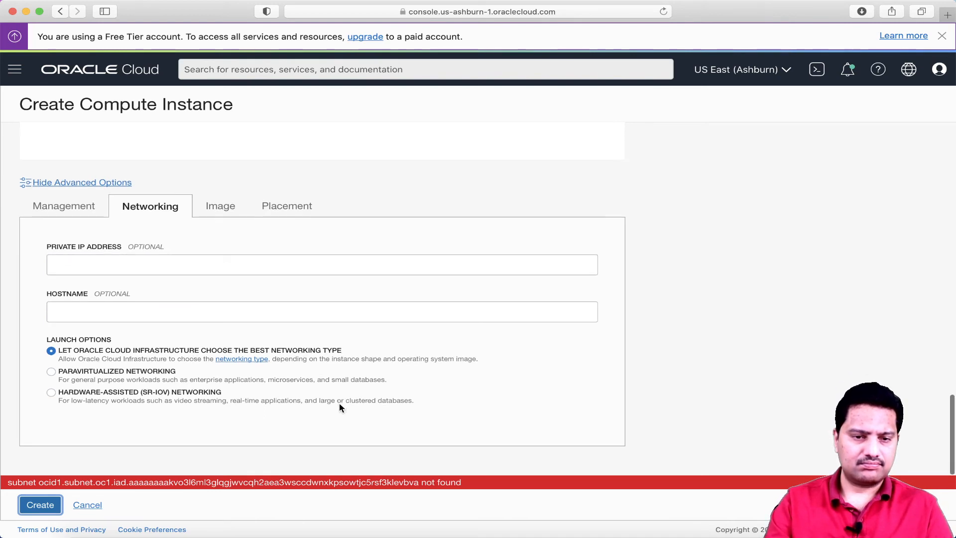
scroll(340, 407, up, 5)
scroll(340, 404, up, 15)
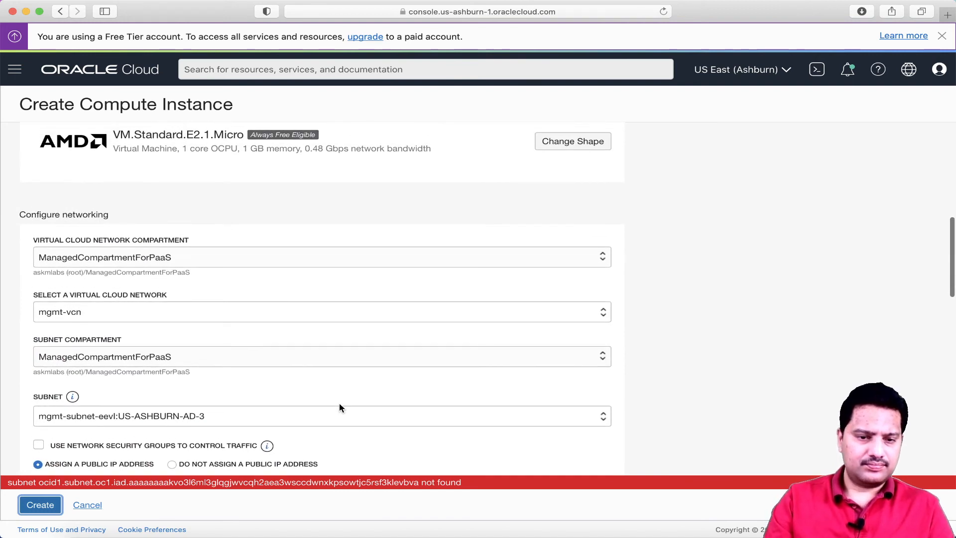
Check askmdbcomp and askmlabs (root) for subnets, then restore ManagedCompartmentForPaaS as subnet compartment
click(201, 357)
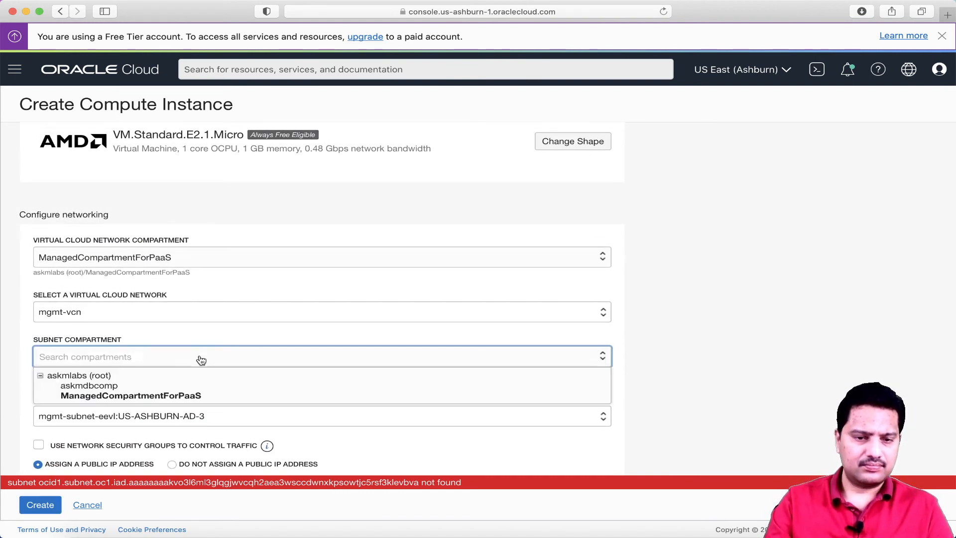
click(113, 387)
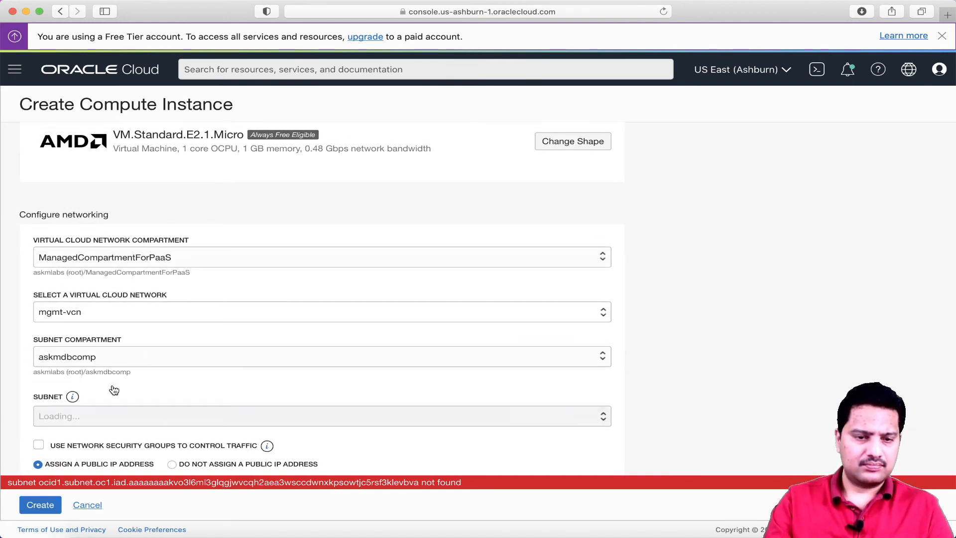
click(120, 360)
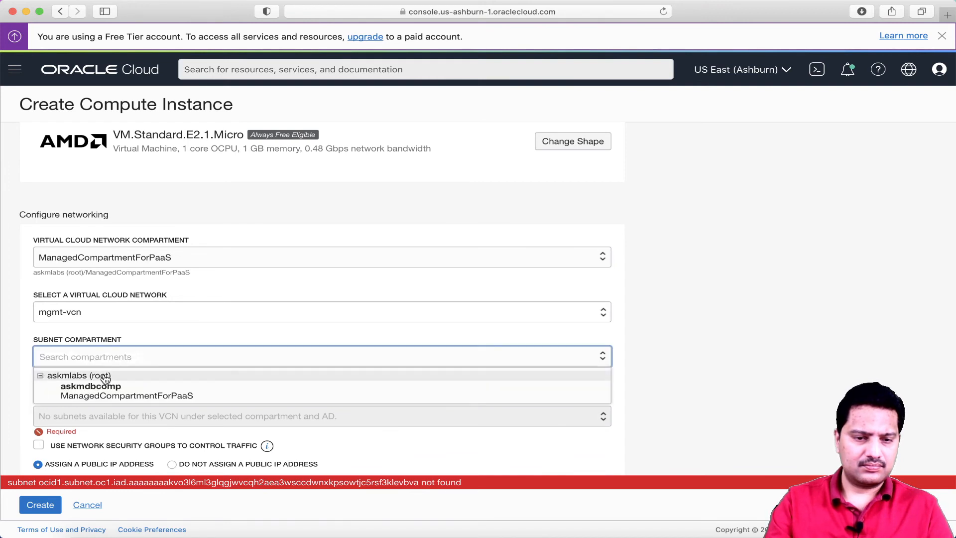
click(106, 377)
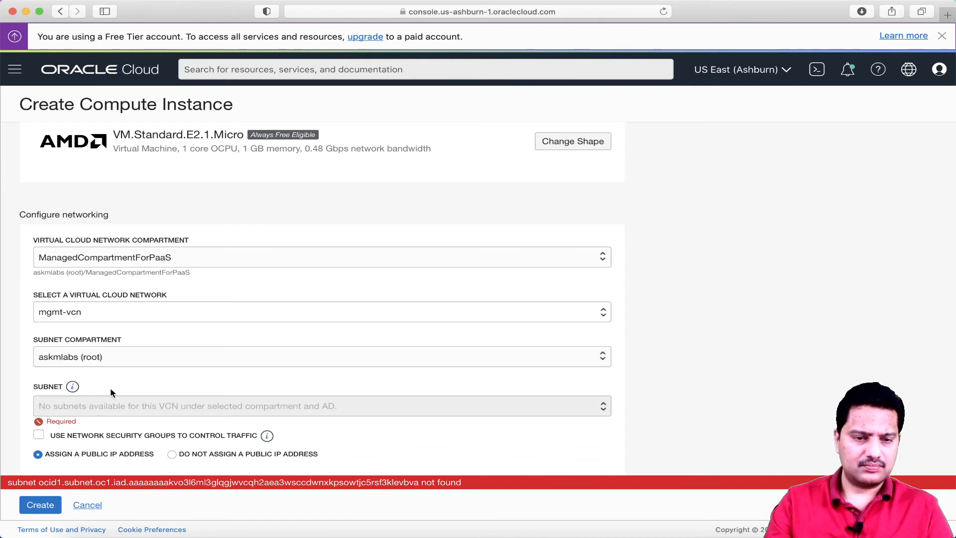
click(103, 360)
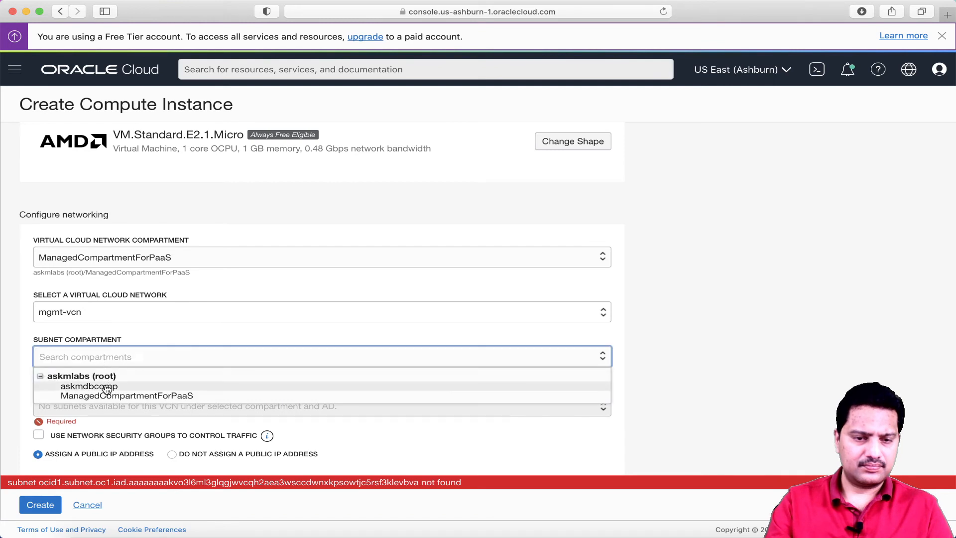
click(121, 396)
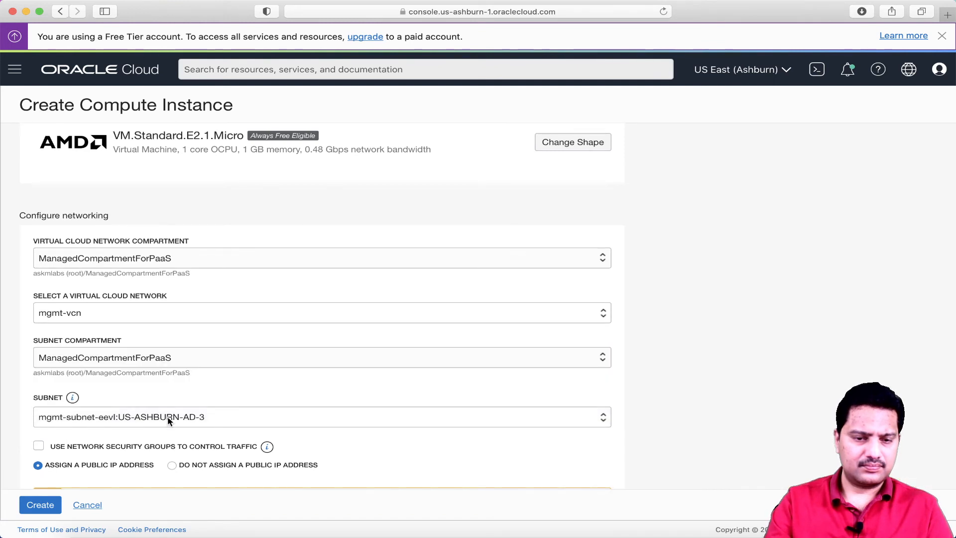
scroll(168, 421, up, 10)
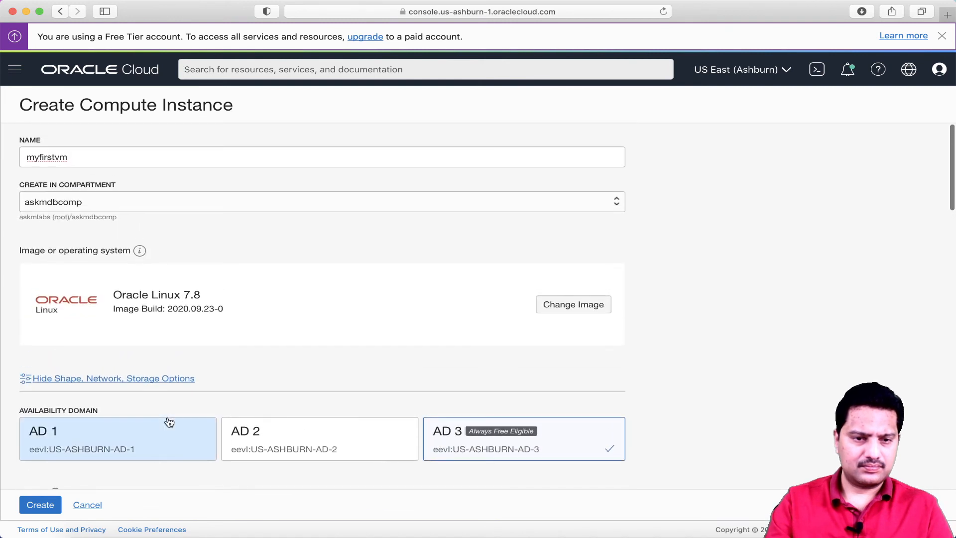
Place the instance and a new VCN in askmlabs (root), keeping the default VCN name
click(99, 207)
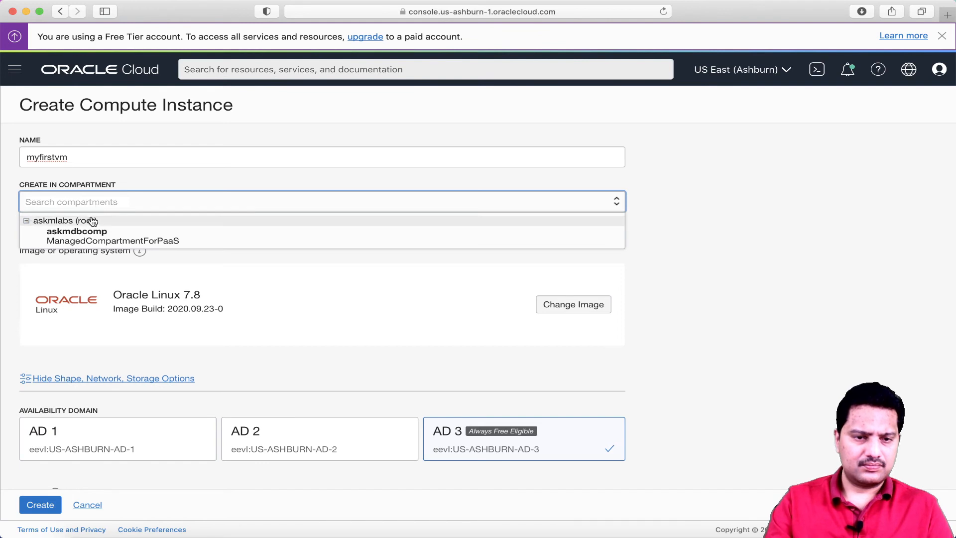
click(93, 221)
scroll(163, 243, down, 6)
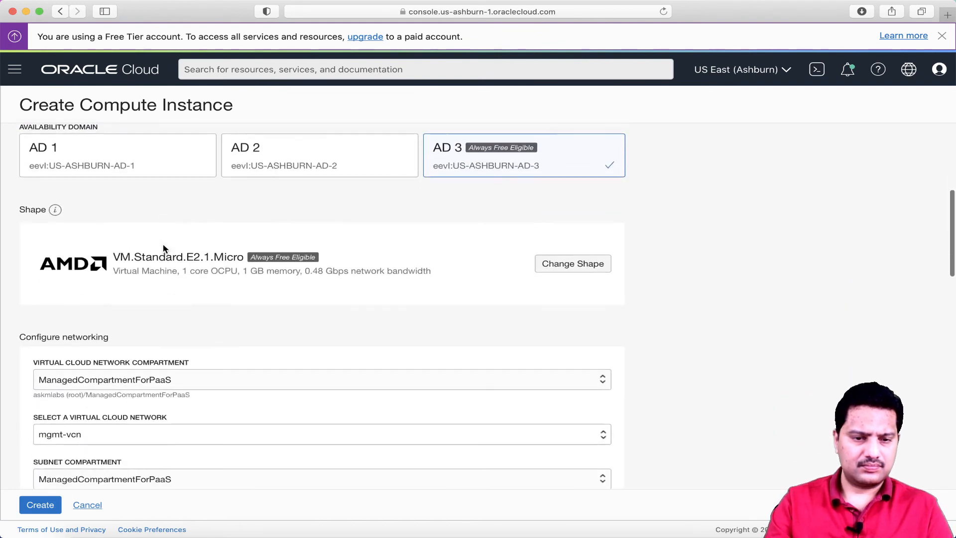
scroll(163, 248, down, 5)
click(166, 241)
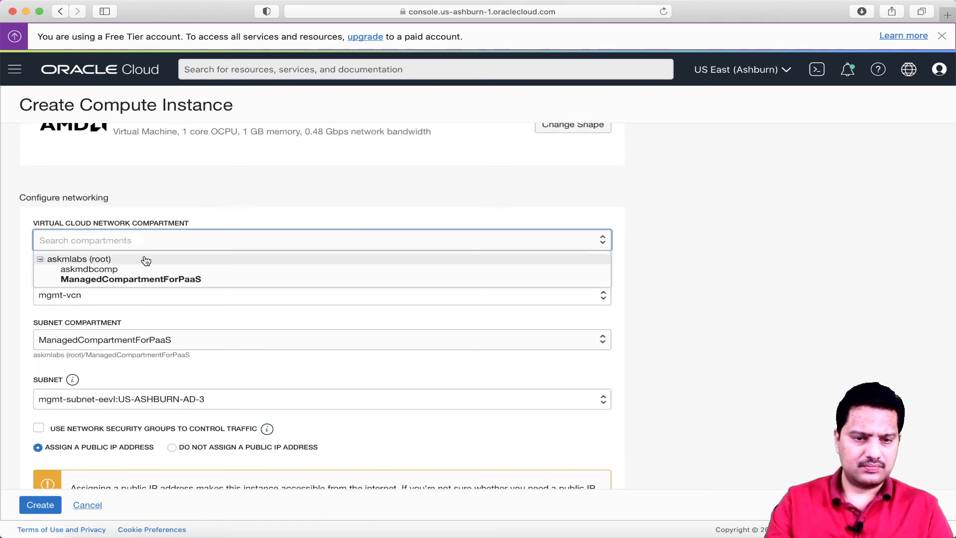
click(105, 260)
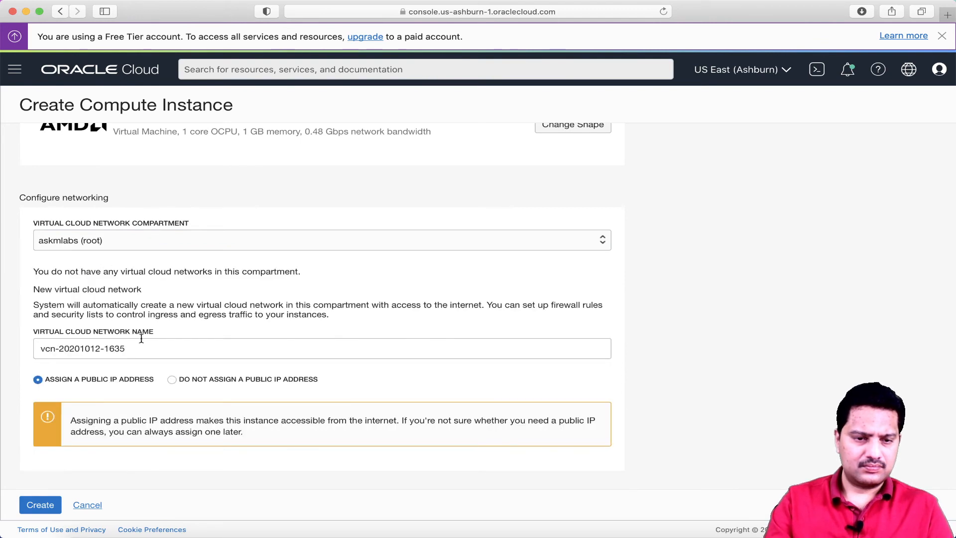
click(144, 347)
Resubmit the instance, which fails with a VM.Standard.E2.1.Micro limit-reached error
scroll(145, 347, down, 4)
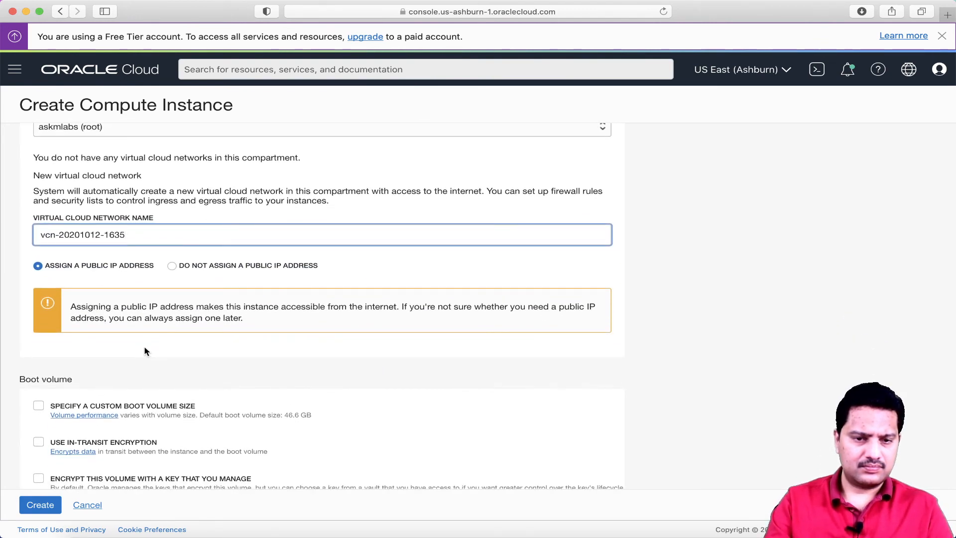
scroll(145, 348, down, 10)
scroll(144, 351, down, 3)
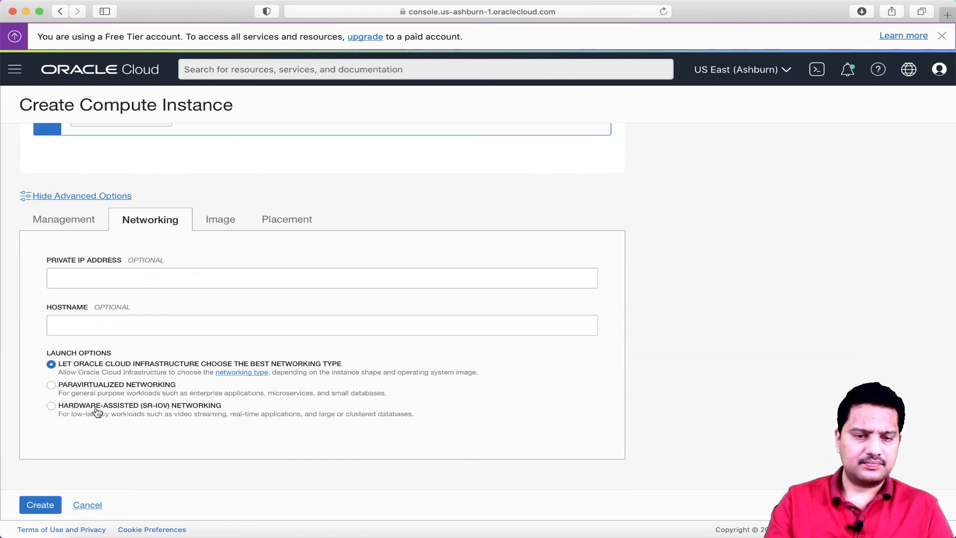
click(48, 505)
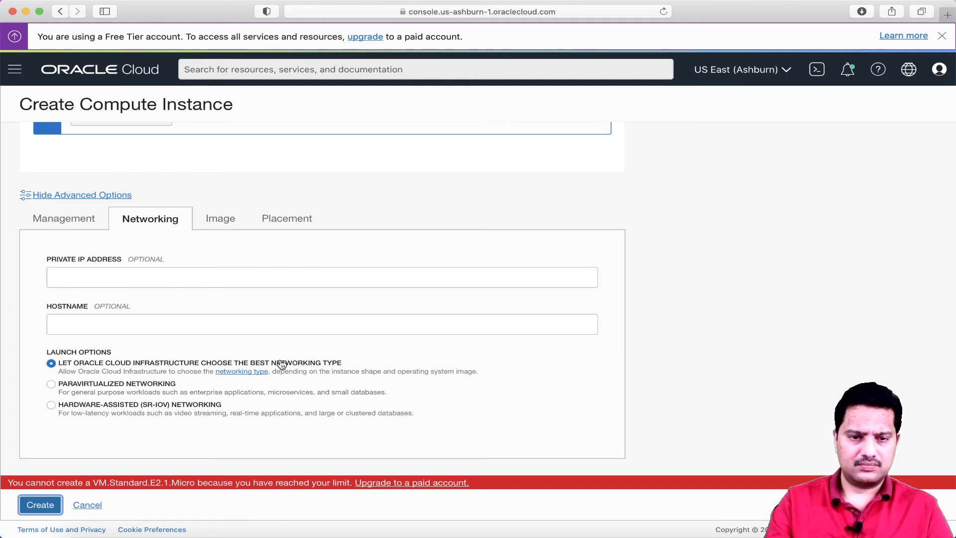
scroll(281, 364, up, 15)
scroll(282, 364, up, 5)
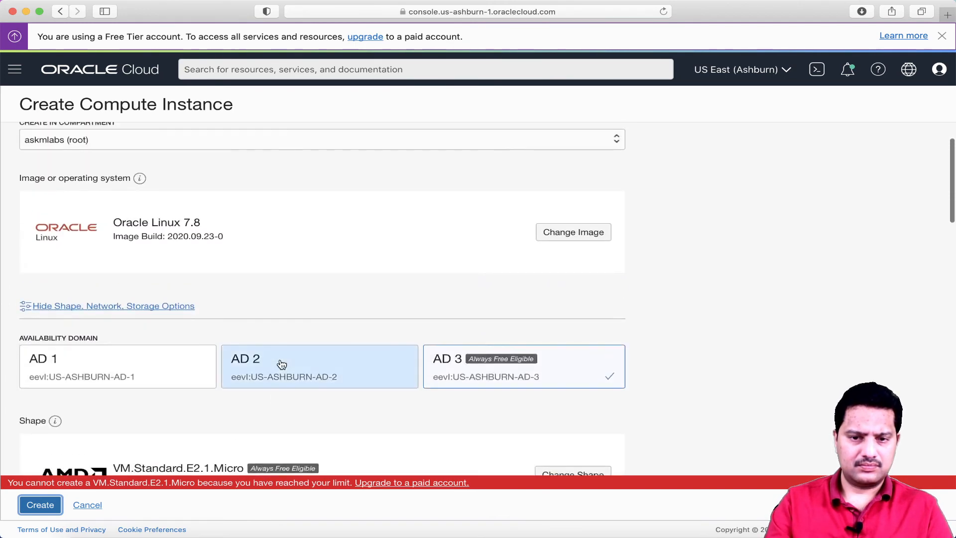
scroll(377, 354, down, 2)
scroll(377, 354, down, 2)
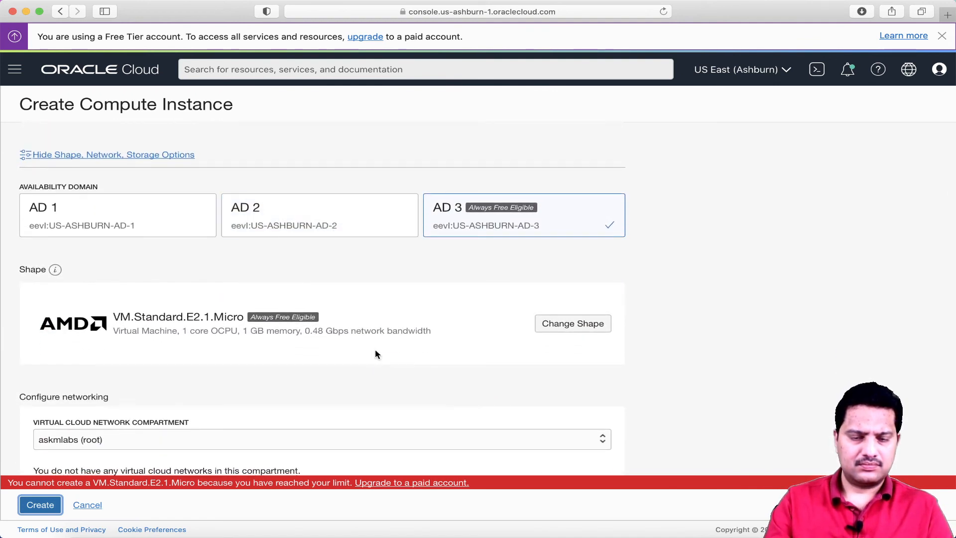
scroll(377, 355, up, 5)
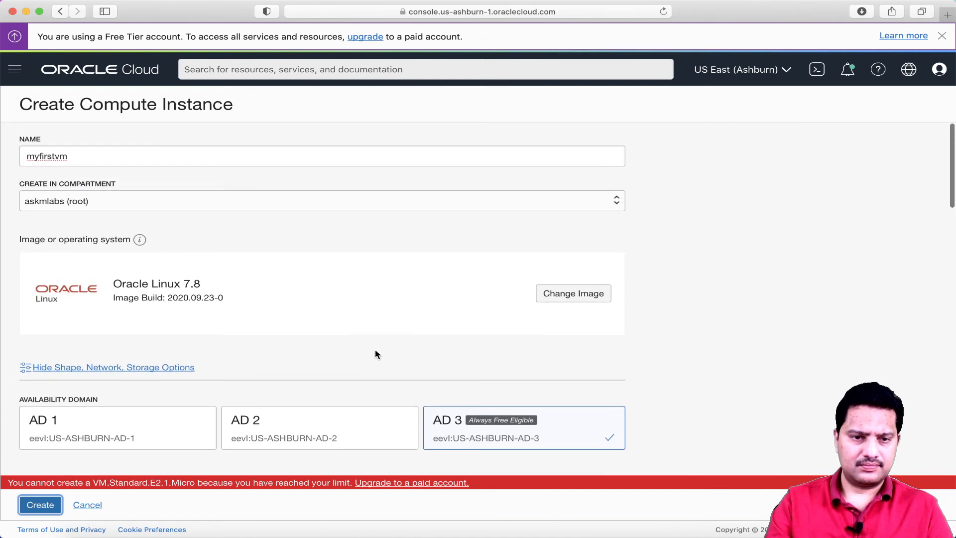
Set the instance compartment back to askmdbcomp and move down to the networking section
click(191, 203)
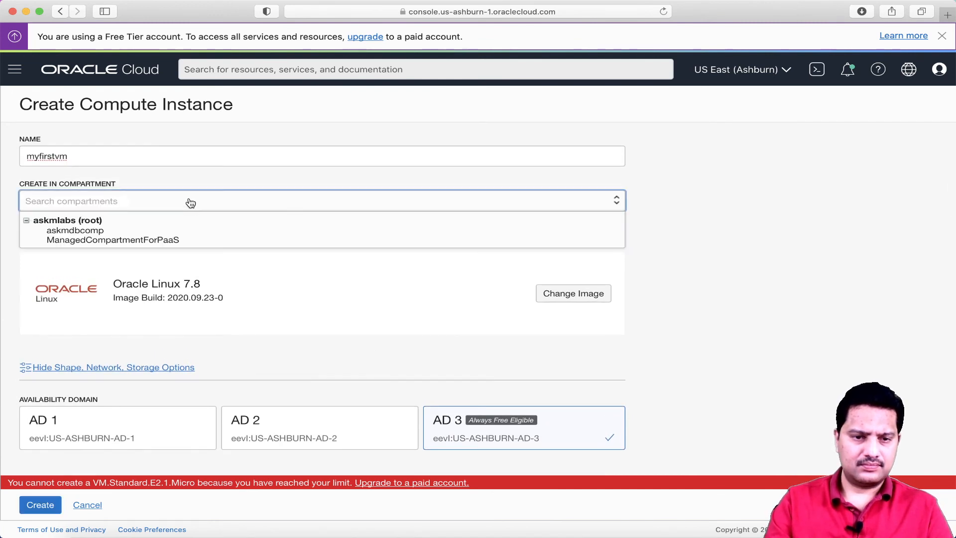
click(156, 230)
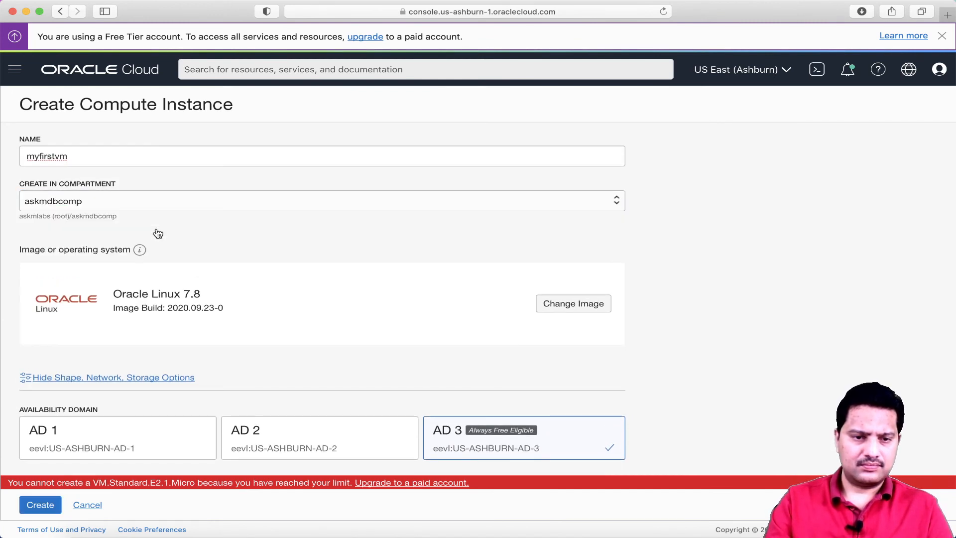
scroll(234, 247, down, 5)
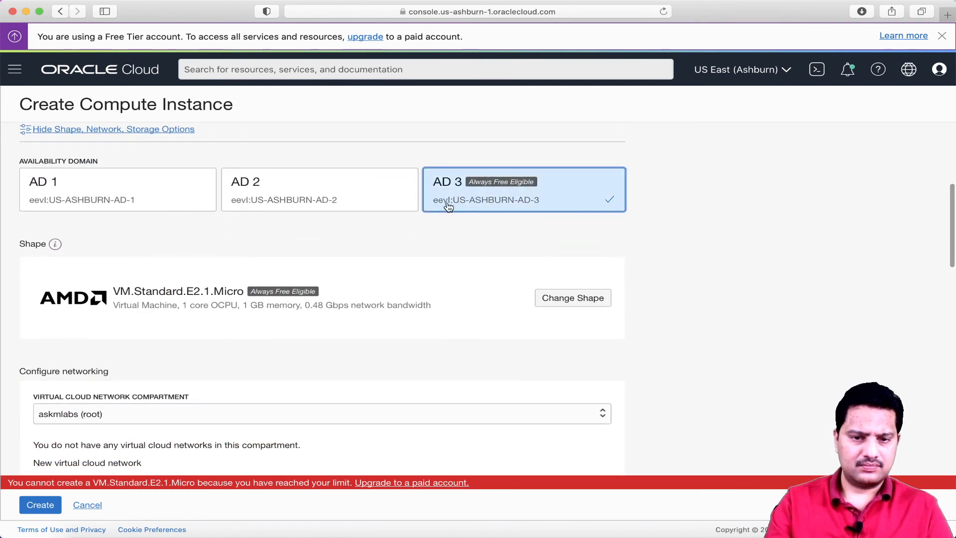
scroll(356, 316, down, 3)
scroll(357, 318, down, 4)
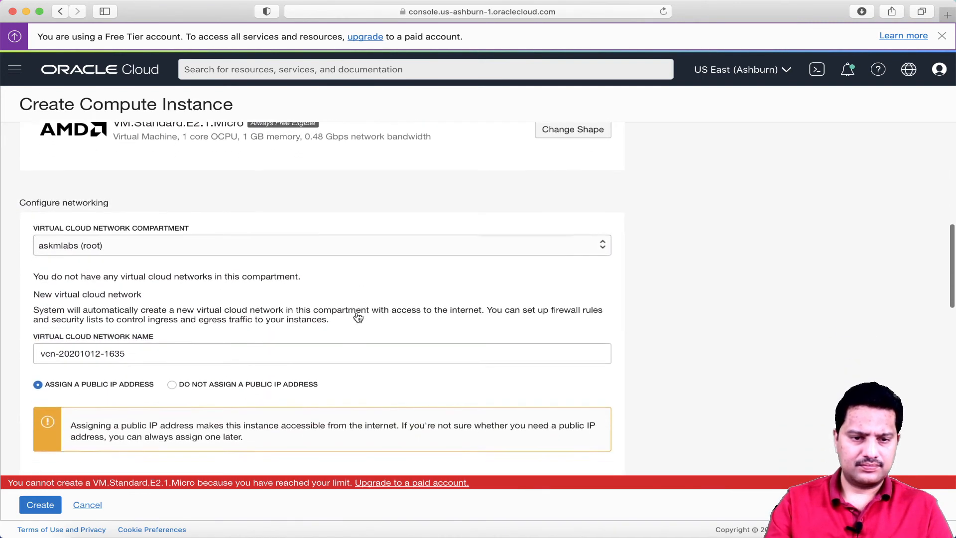
click(161, 194)
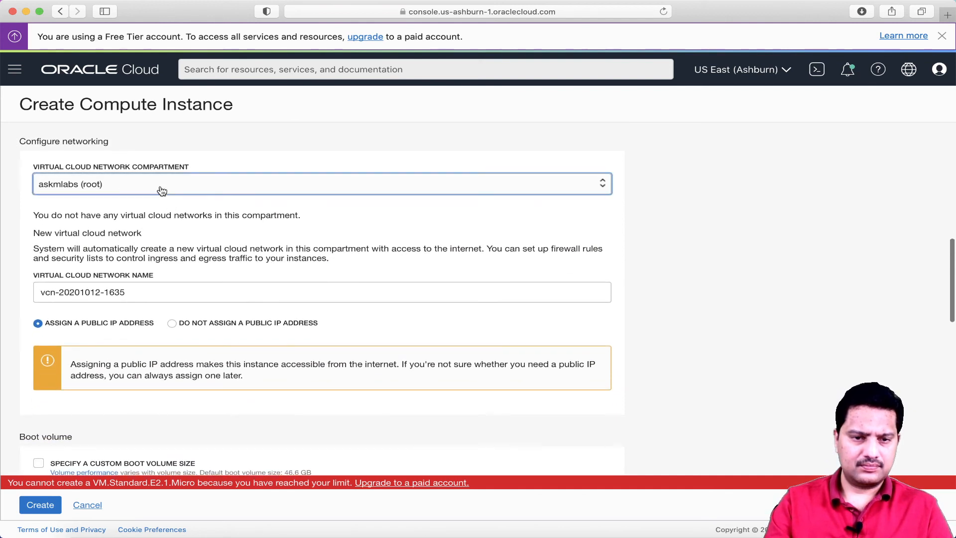
click(108, 218)
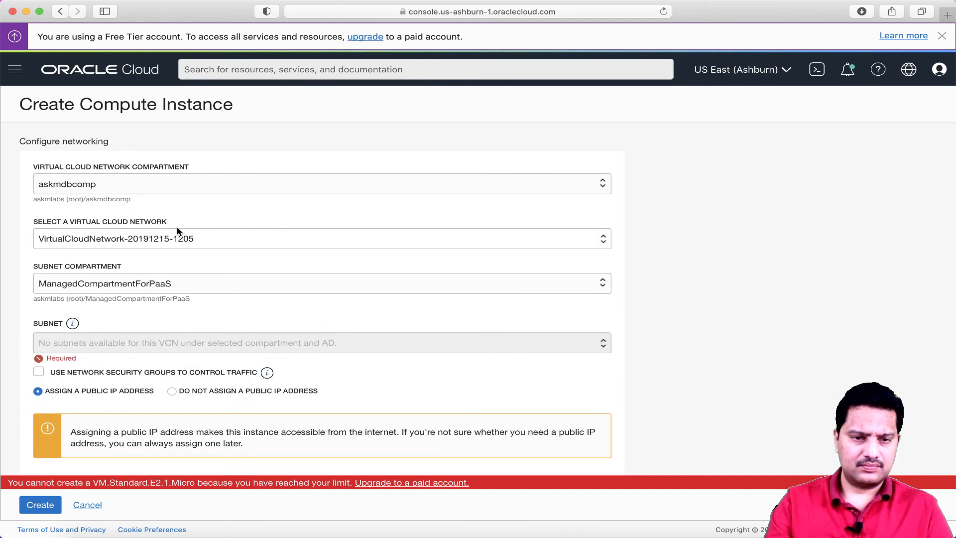
click(207, 240)
click(207, 241)
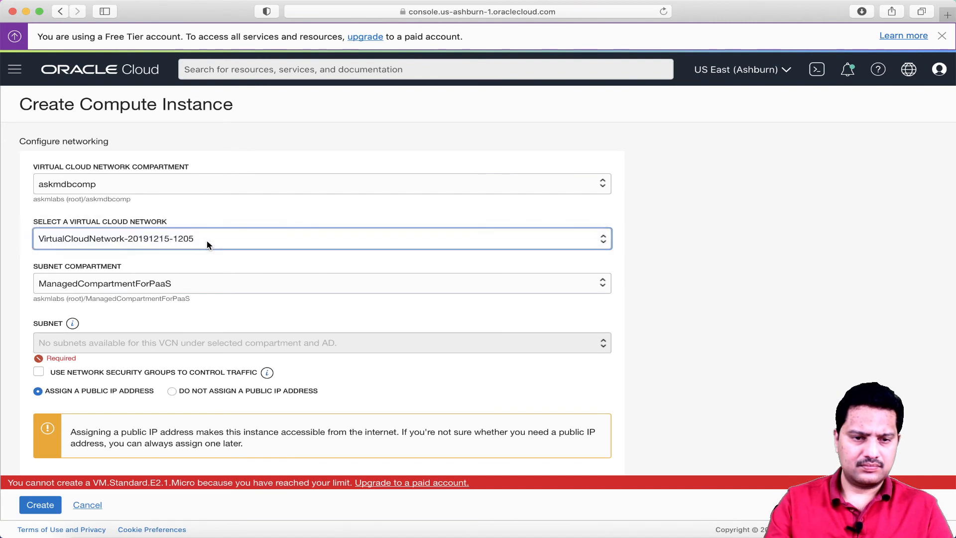
scroll(207, 240, down, 1)
scroll(208, 244, down, 2)
Set the subnet compartment to askmdbcomp and keep Public Subnet (Regional) as the subnet
click(166, 213)
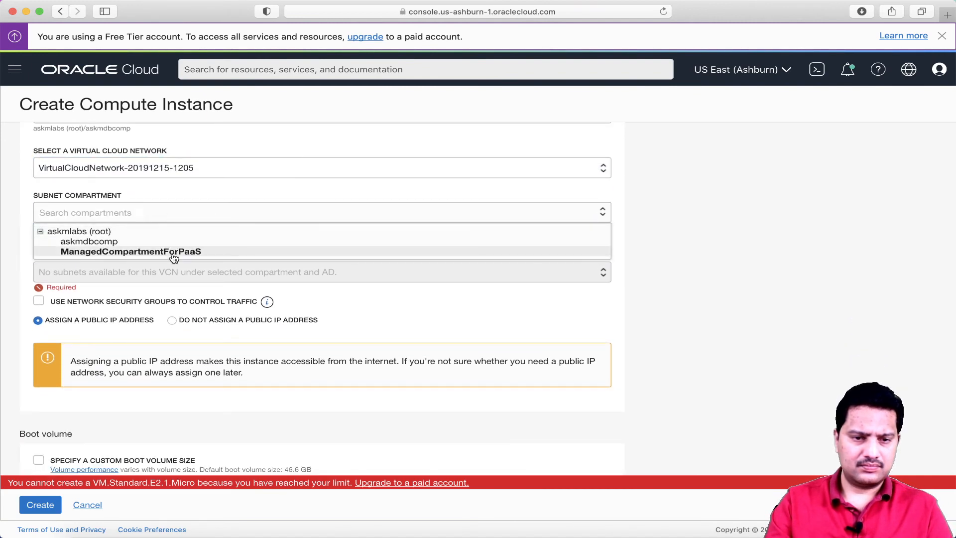
click(111, 243)
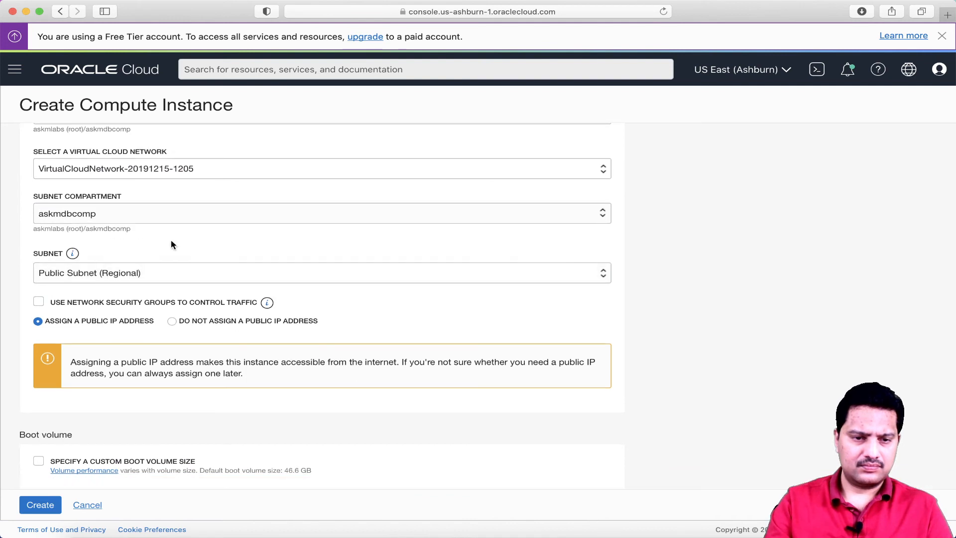
scroll(171, 240, down, 3)
click(154, 204)
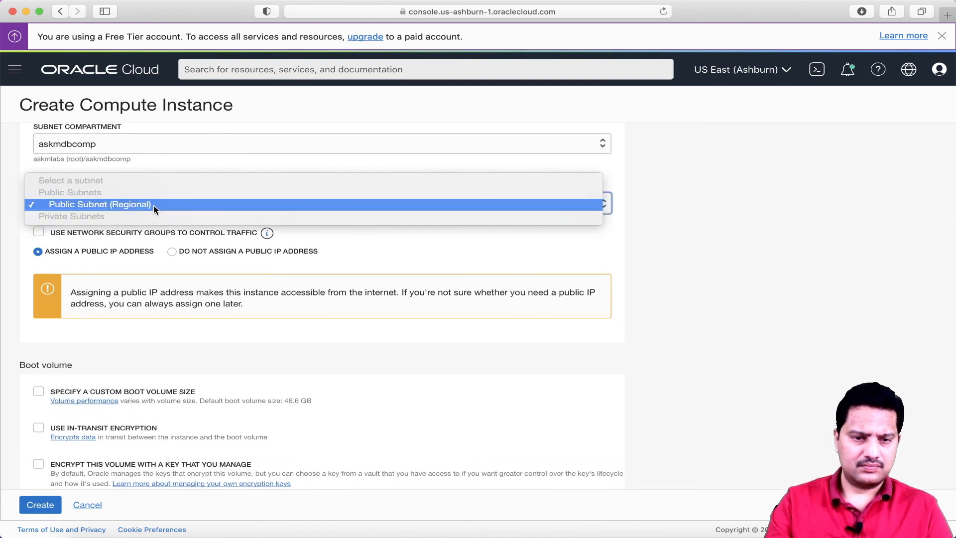
click(154, 205)
scroll(171, 240, down, 1)
scroll(173, 246, down, 15)
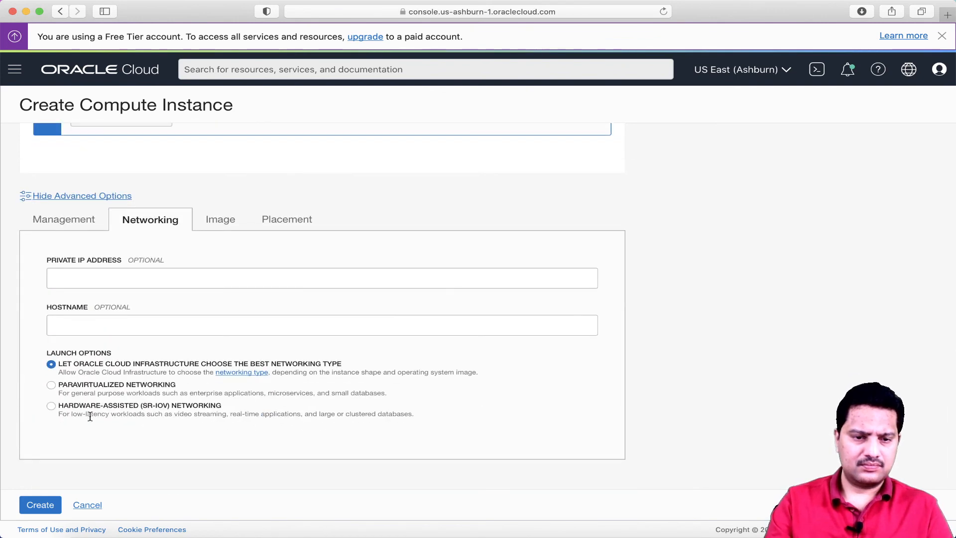
Create myfirstvm, which starts provisioning with public IP 150.136.153.50
click(41, 506)
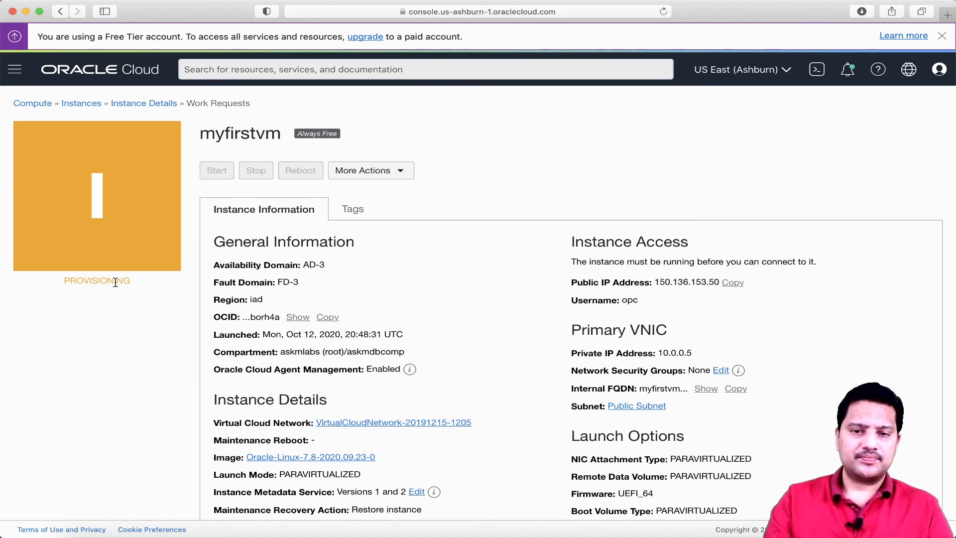
scroll(299, 269, down, 3)
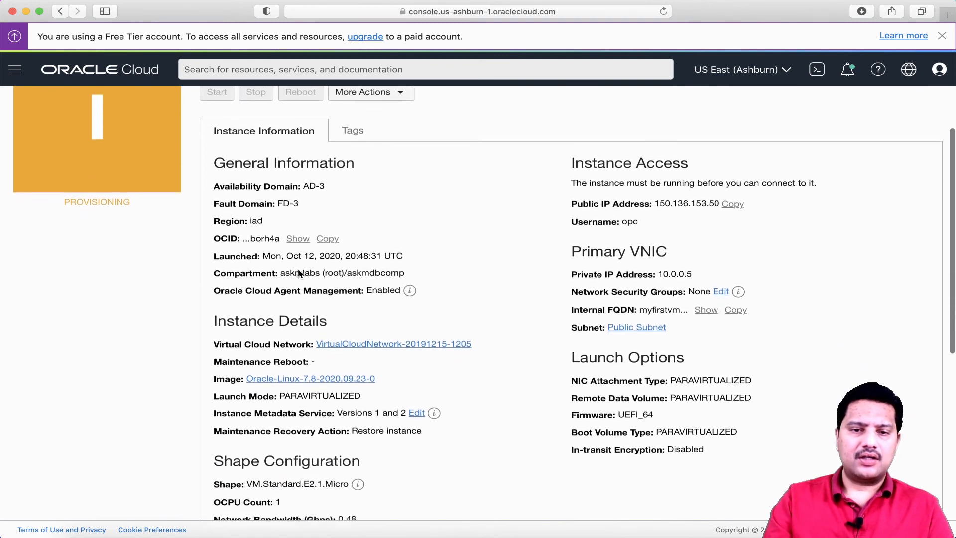
mouse_move(434, 384)
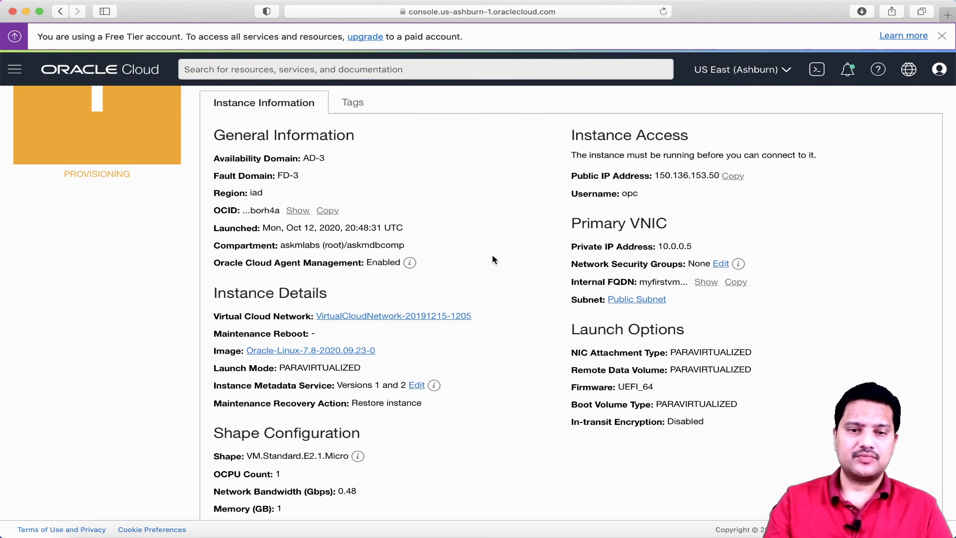
scroll(492, 256, up, 3)
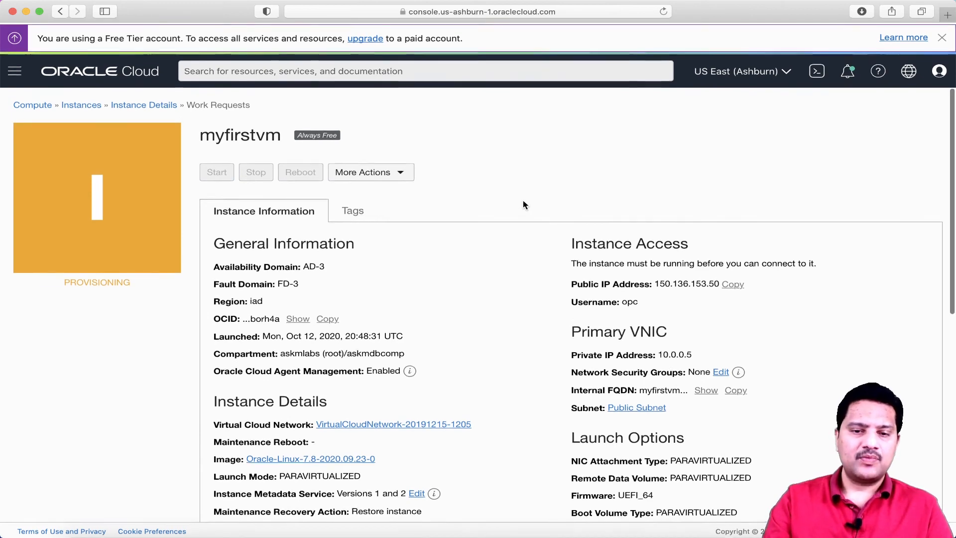
scroll(523, 200, down, 2)
scroll(523, 200, up, 2)
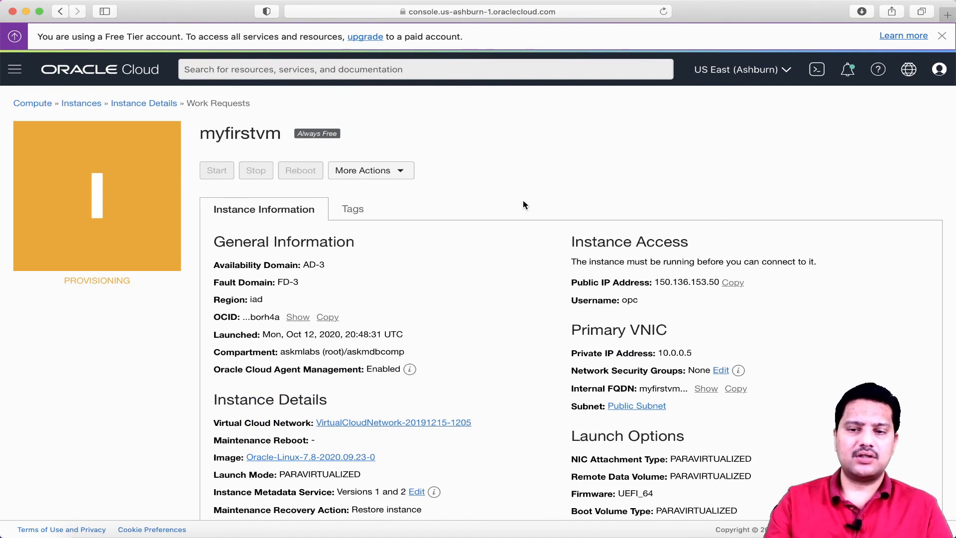
right_click(657, 282)
click(677, 286)
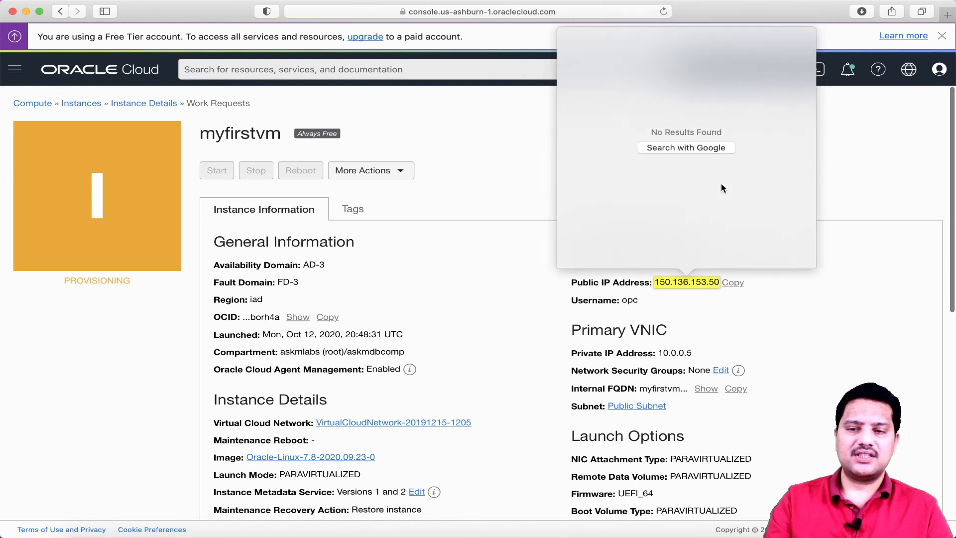
click(497, 178)
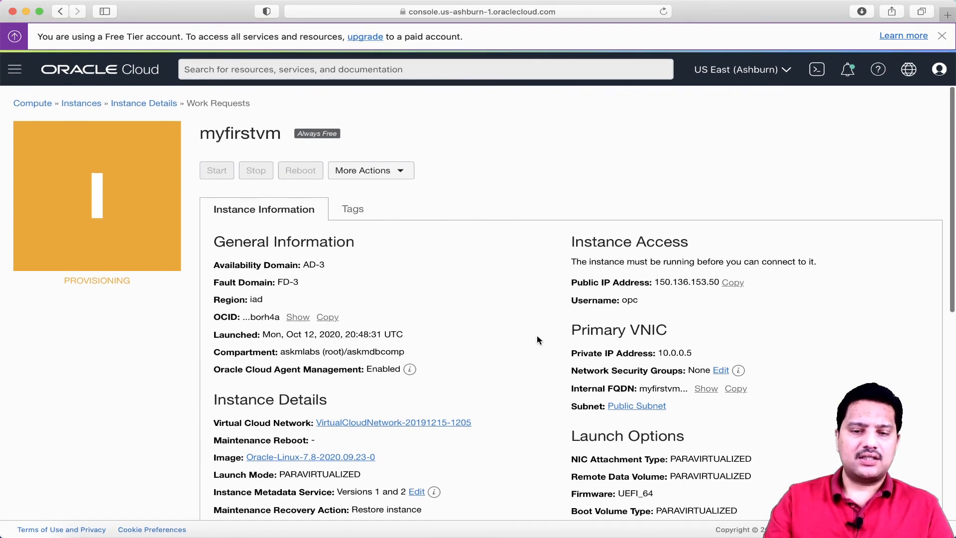
scroll(511, 225, down, 5)
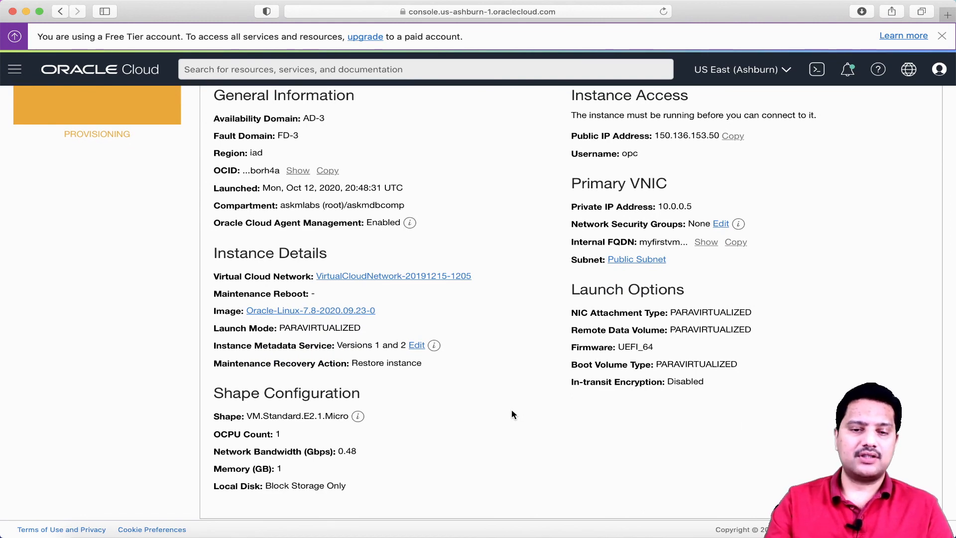
scroll(512, 410, down, 5)
scroll(512, 410, up, 10)
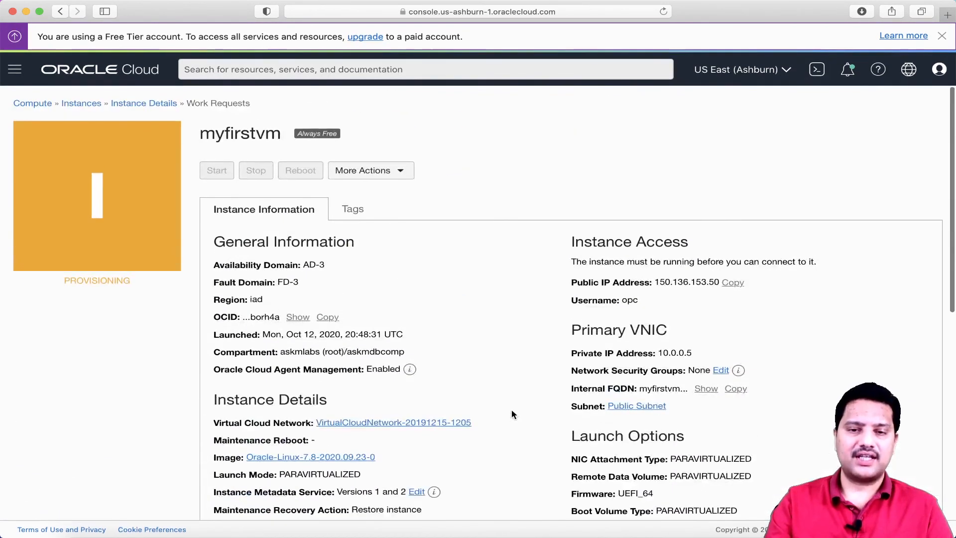
click(402, 173)
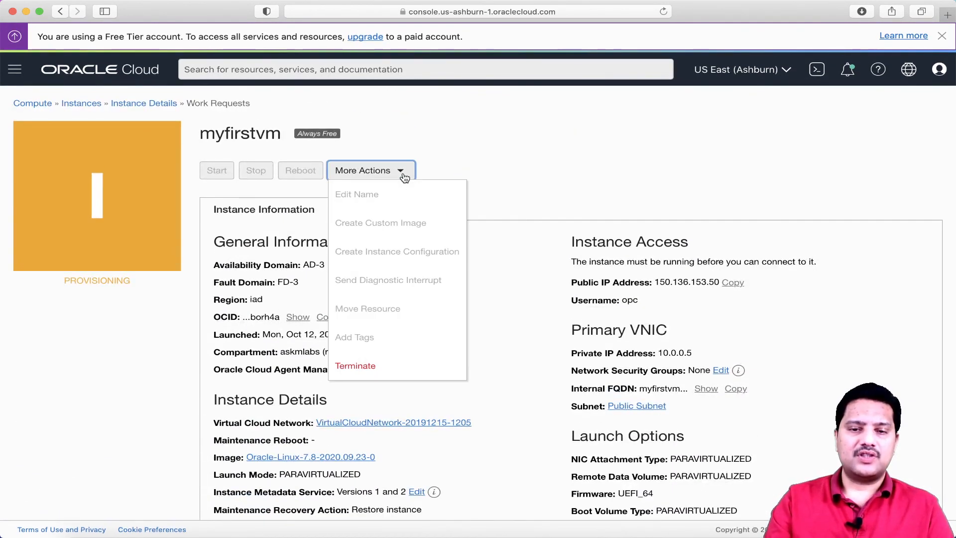
click(500, 154)
scroll(472, 214, down, 3)
scroll(472, 214, down, 5)
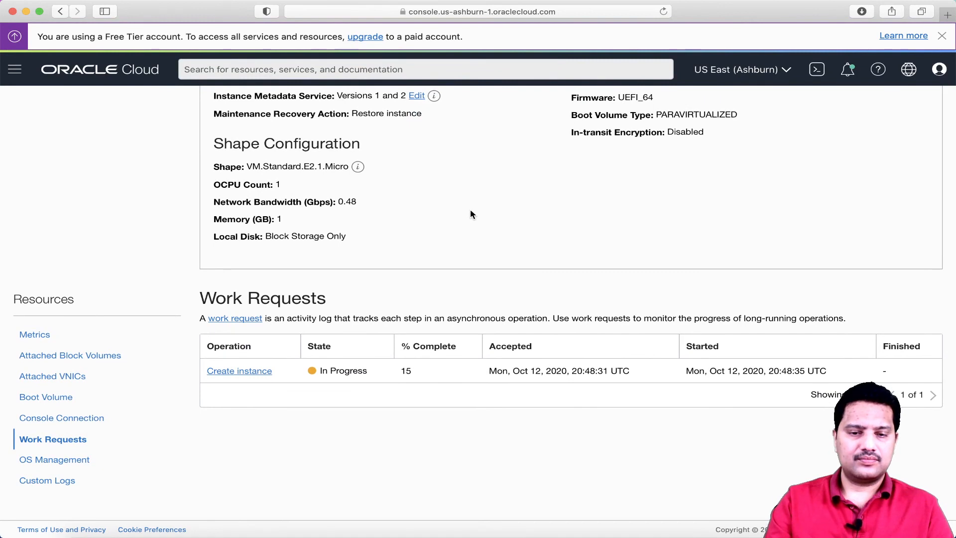
click(263, 372)
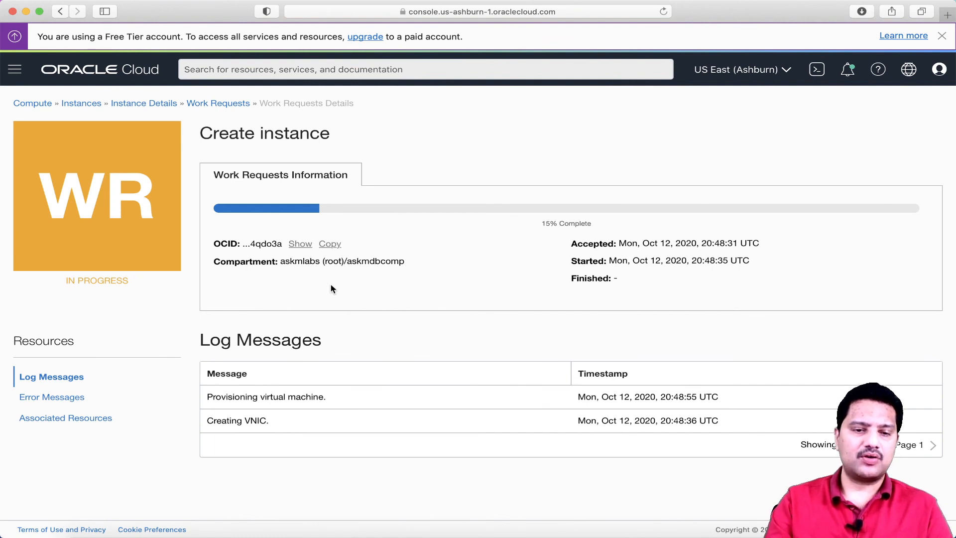
click(173, 106)
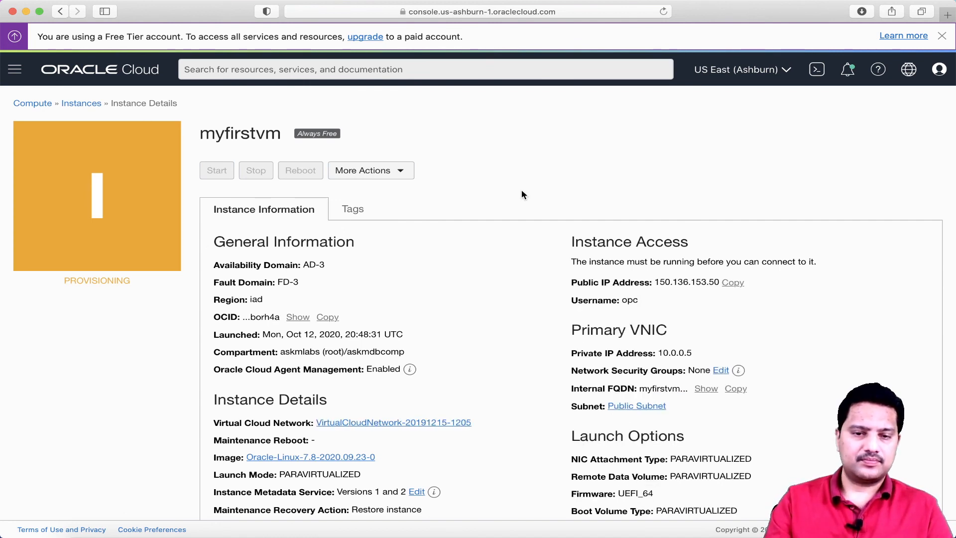
Open and close More Actions, then wait until myfirstvm shows RUNNING
click(397, 180)
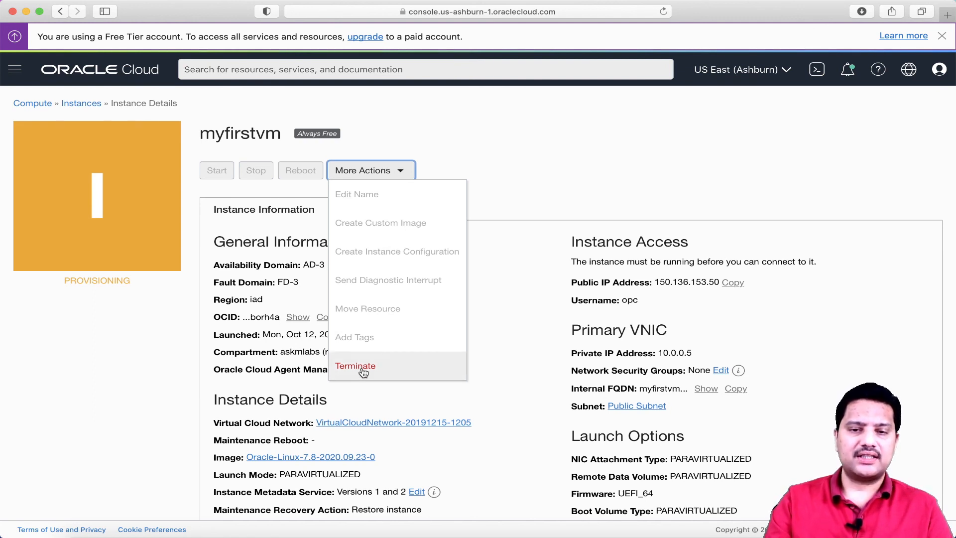
click(301, 175)
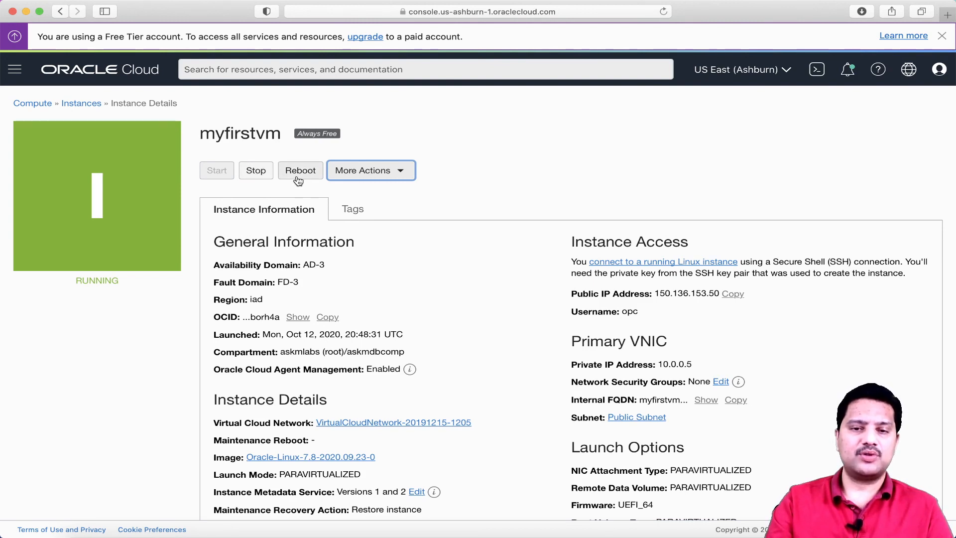
click(387, 175)
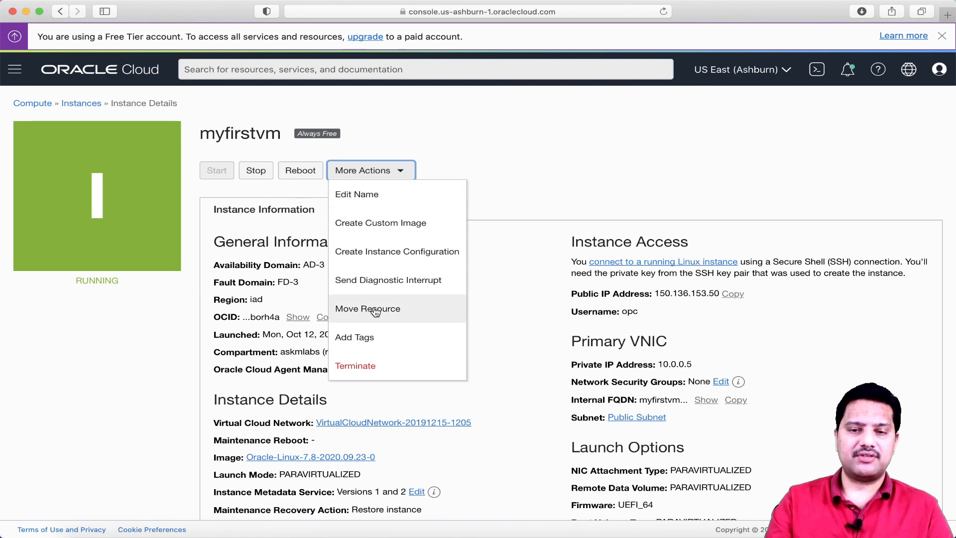
click(515, 183)
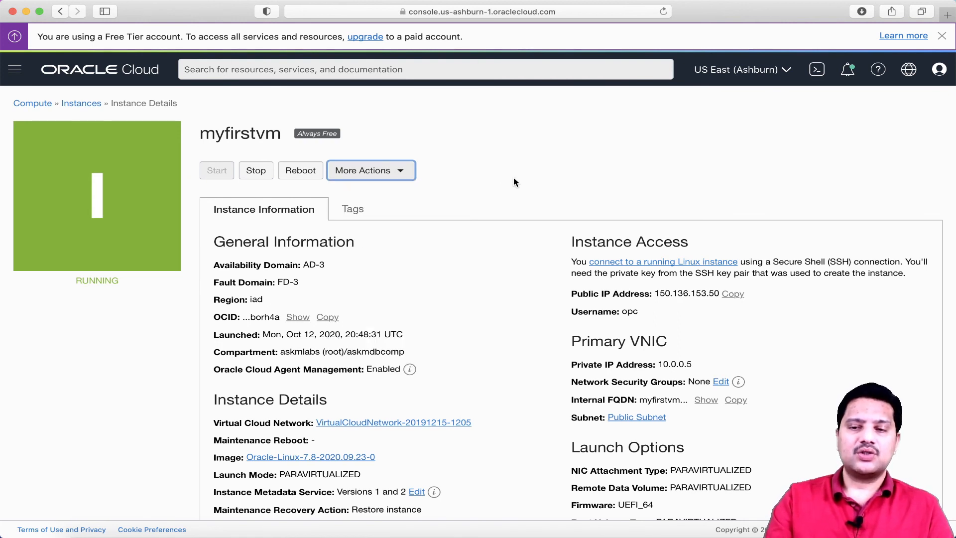